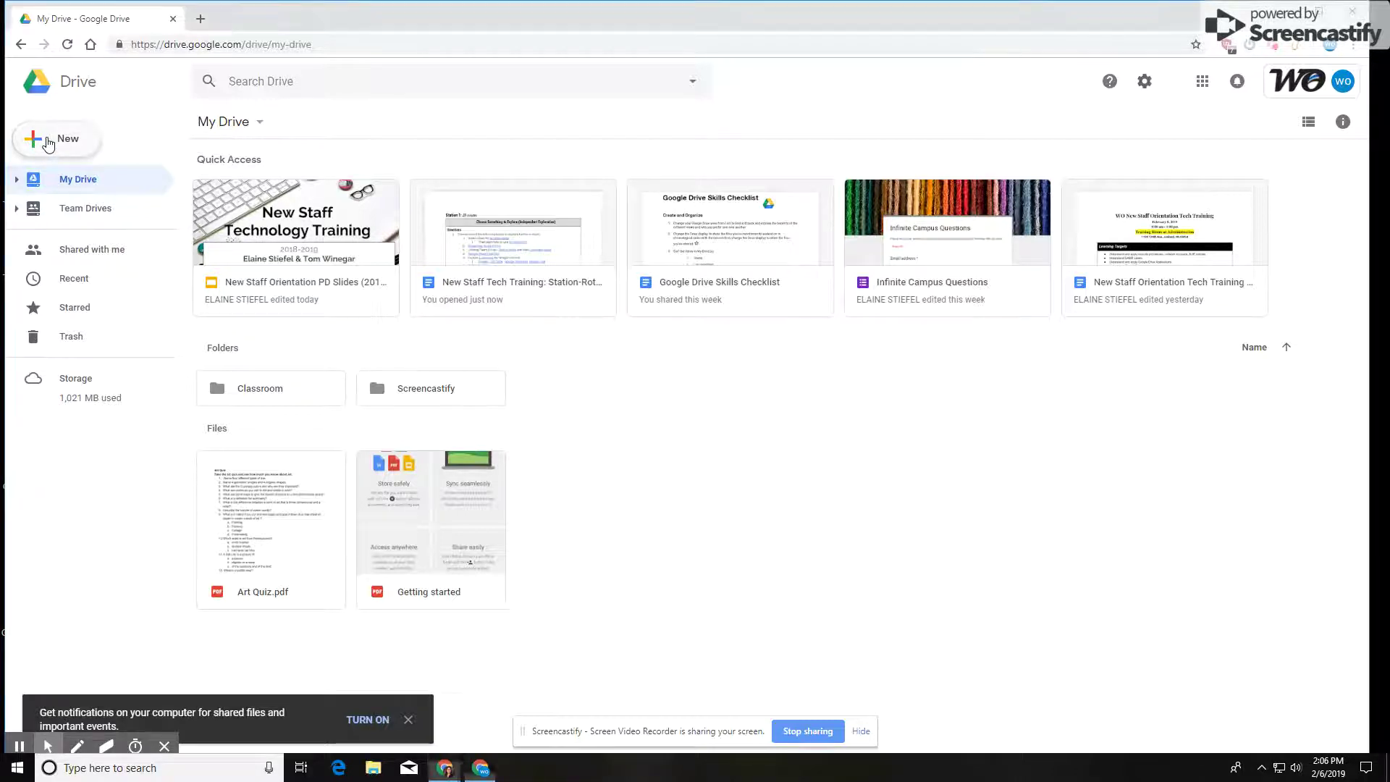
Create a new blank document directly from Google Drive.
click(48, 144)
click(100, 239)
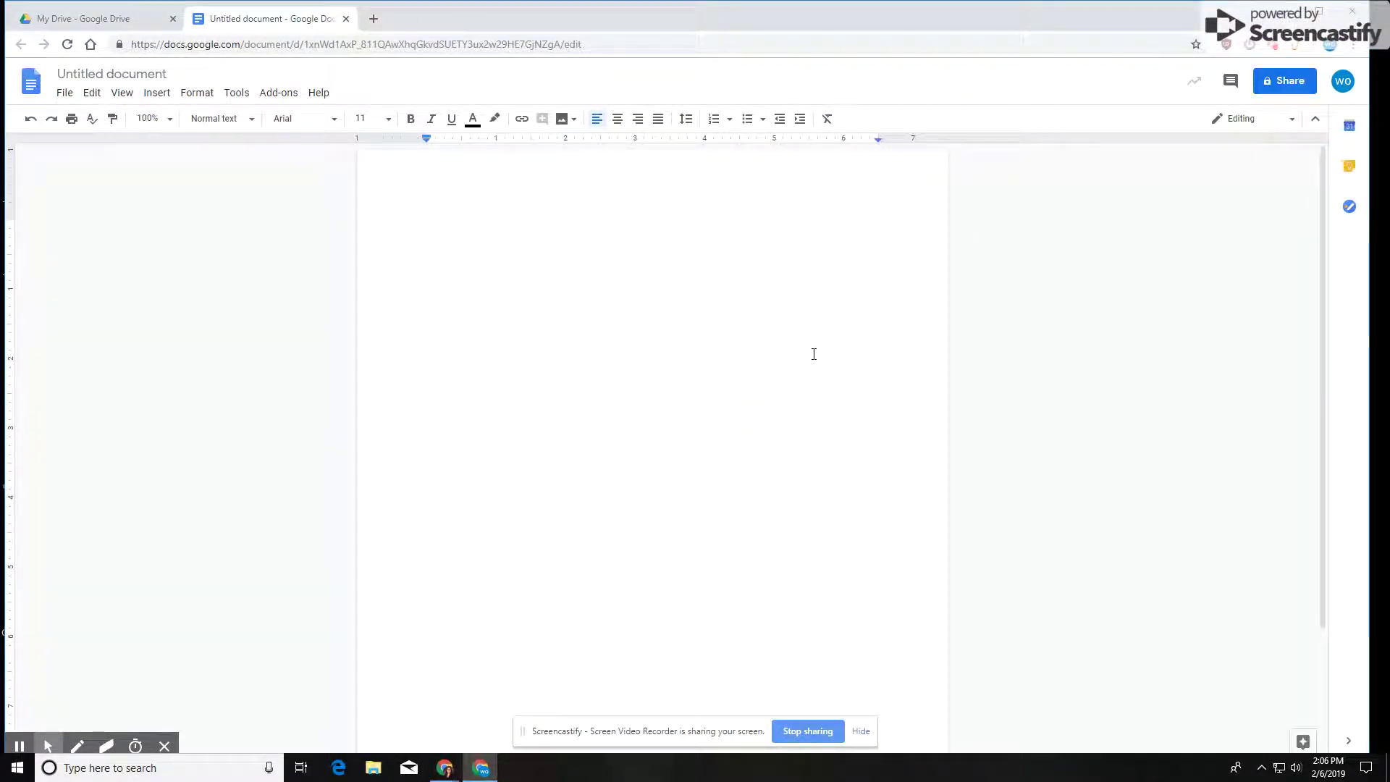
Return to Drive, create a blank document through the Google Docs home page, and close the other untitled document.
click(116, 20)
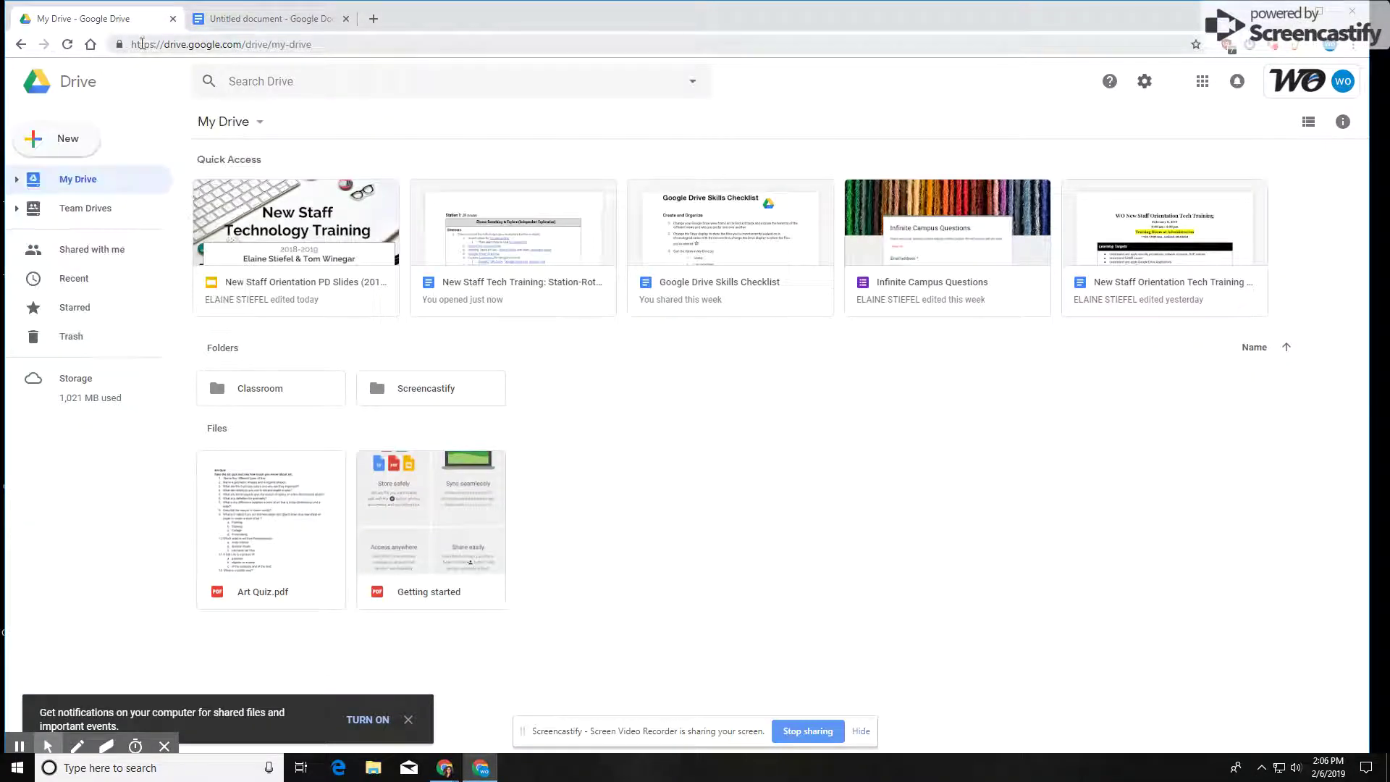
click(1203, 84)
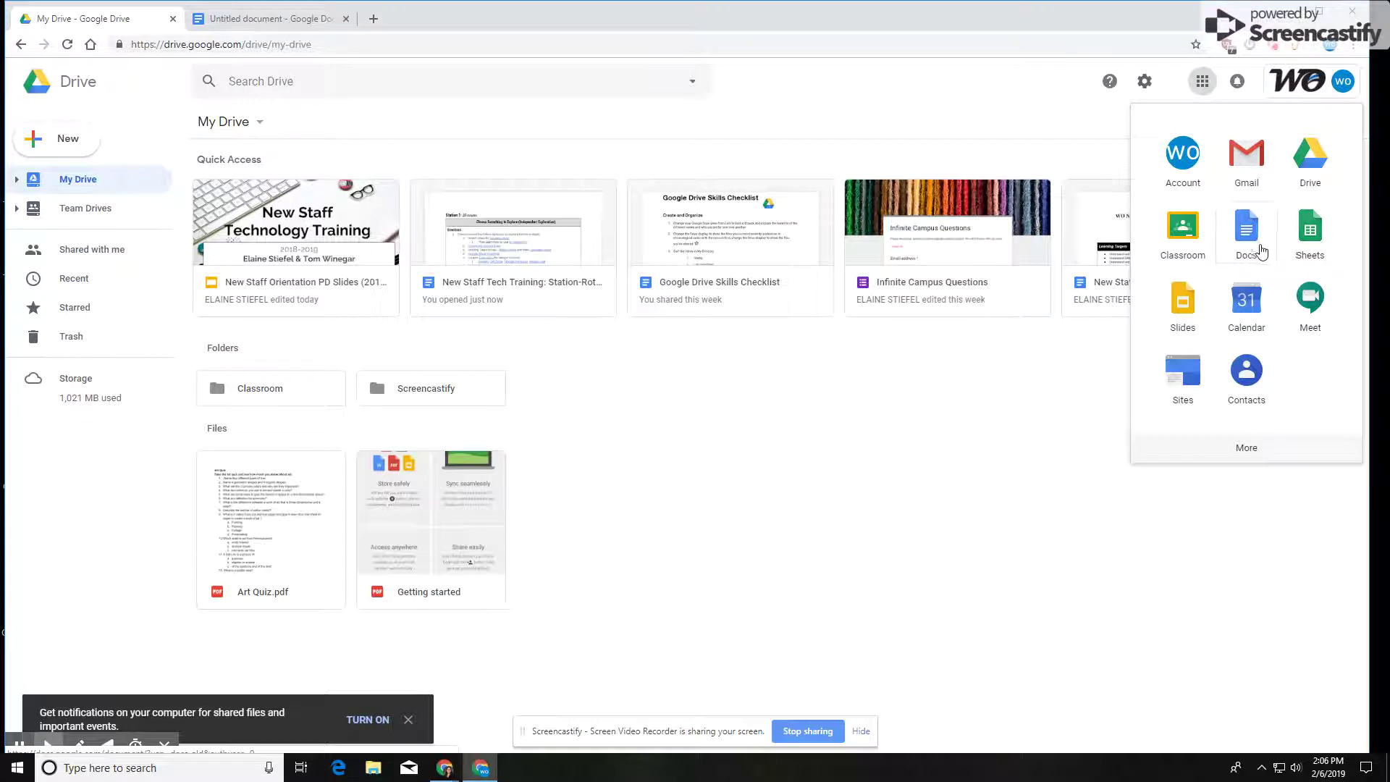
click(1248, 237)
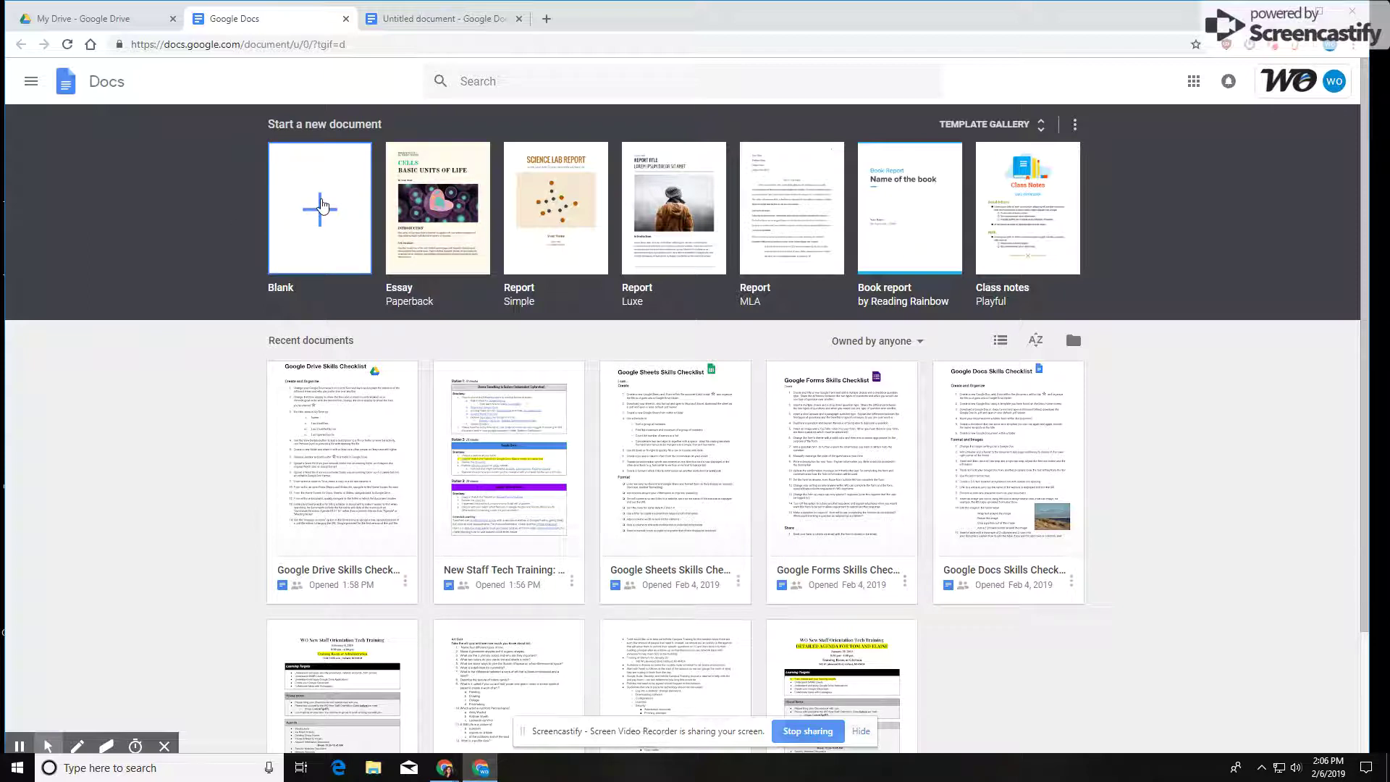
click(323, 206)
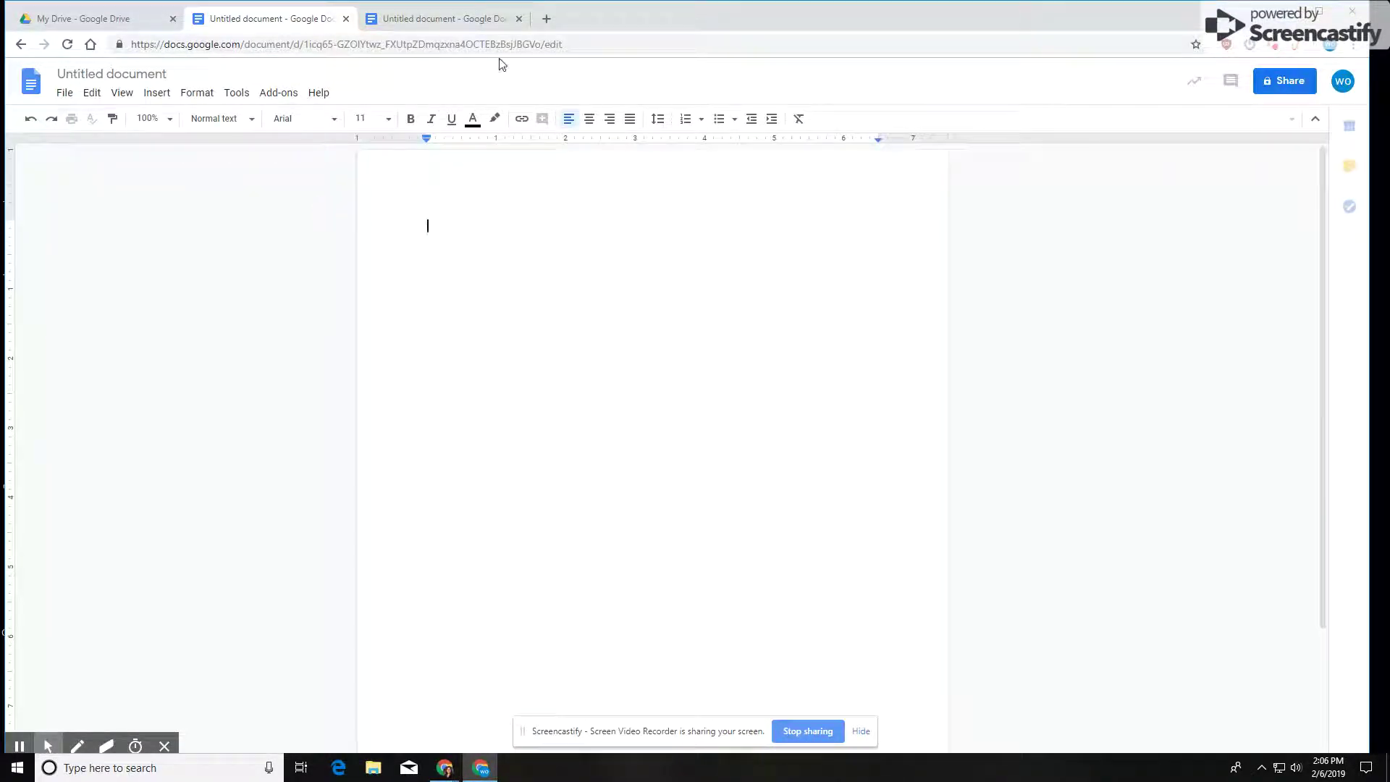
click(518, 19)
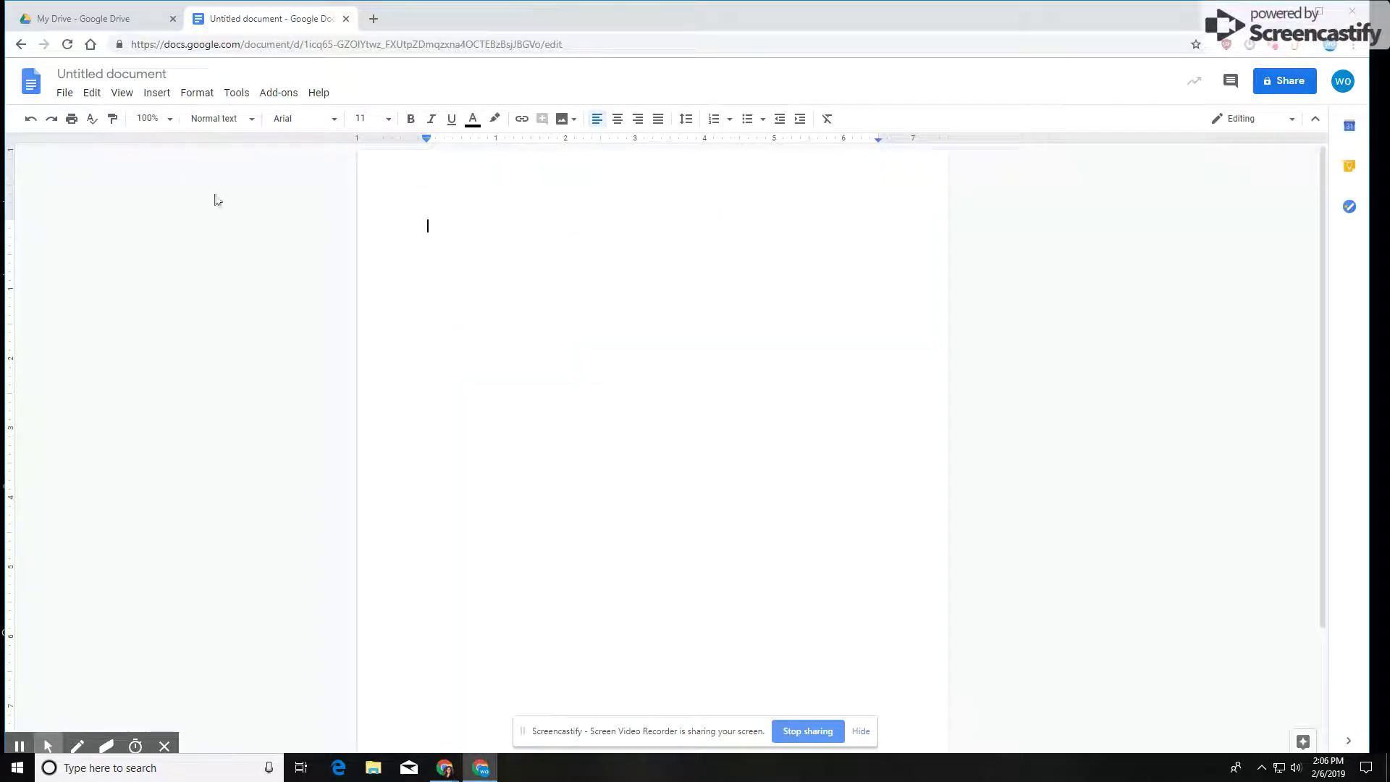
Rename the untitled document as "Google Doc Demo".
click(115, 70)
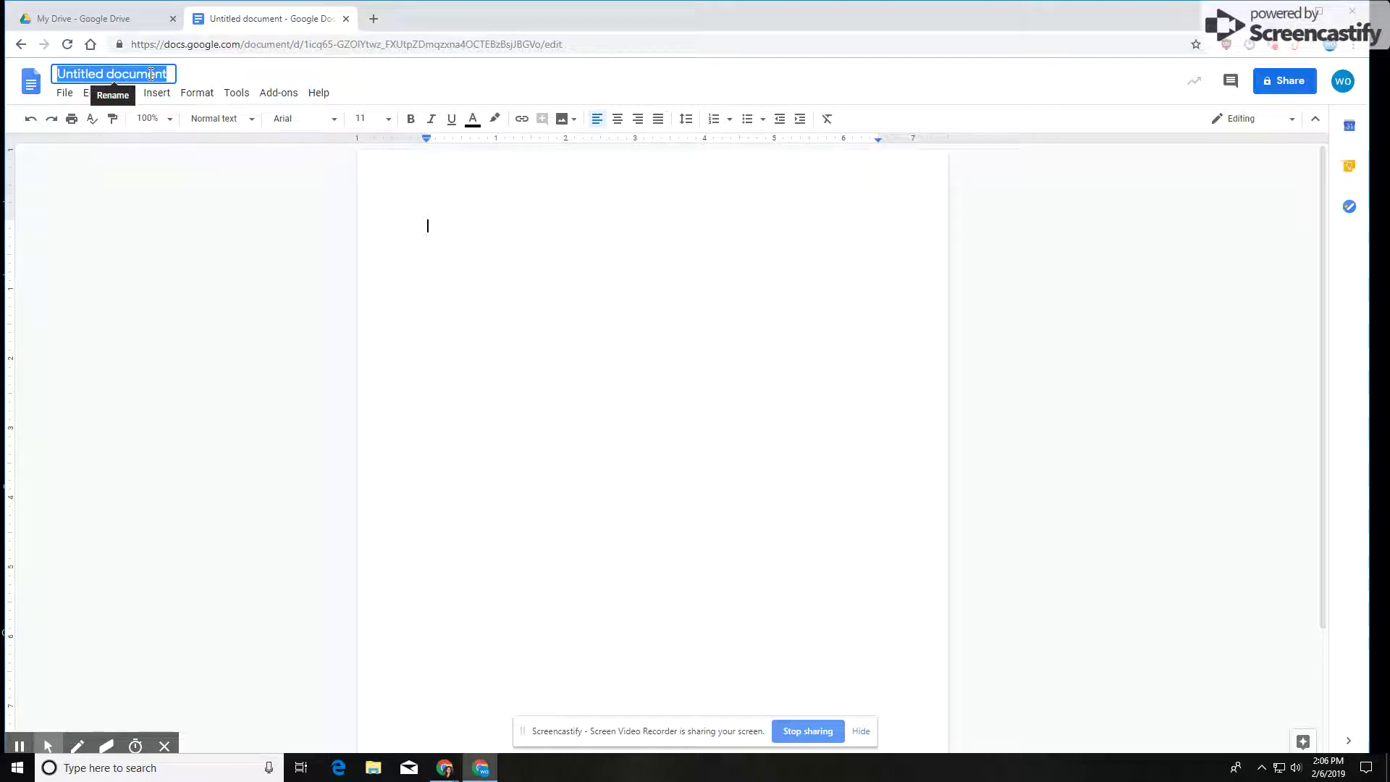
text(Google )
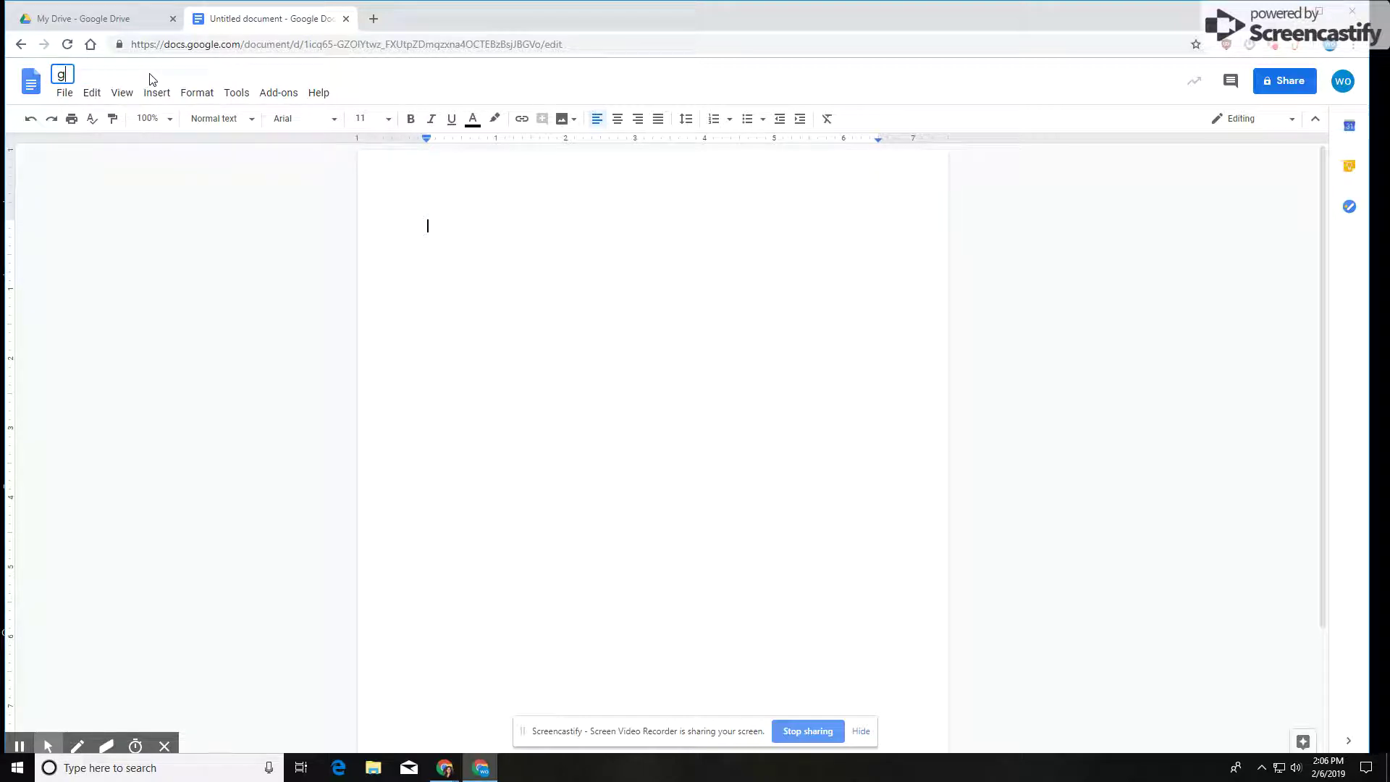
text(Doc Demo)
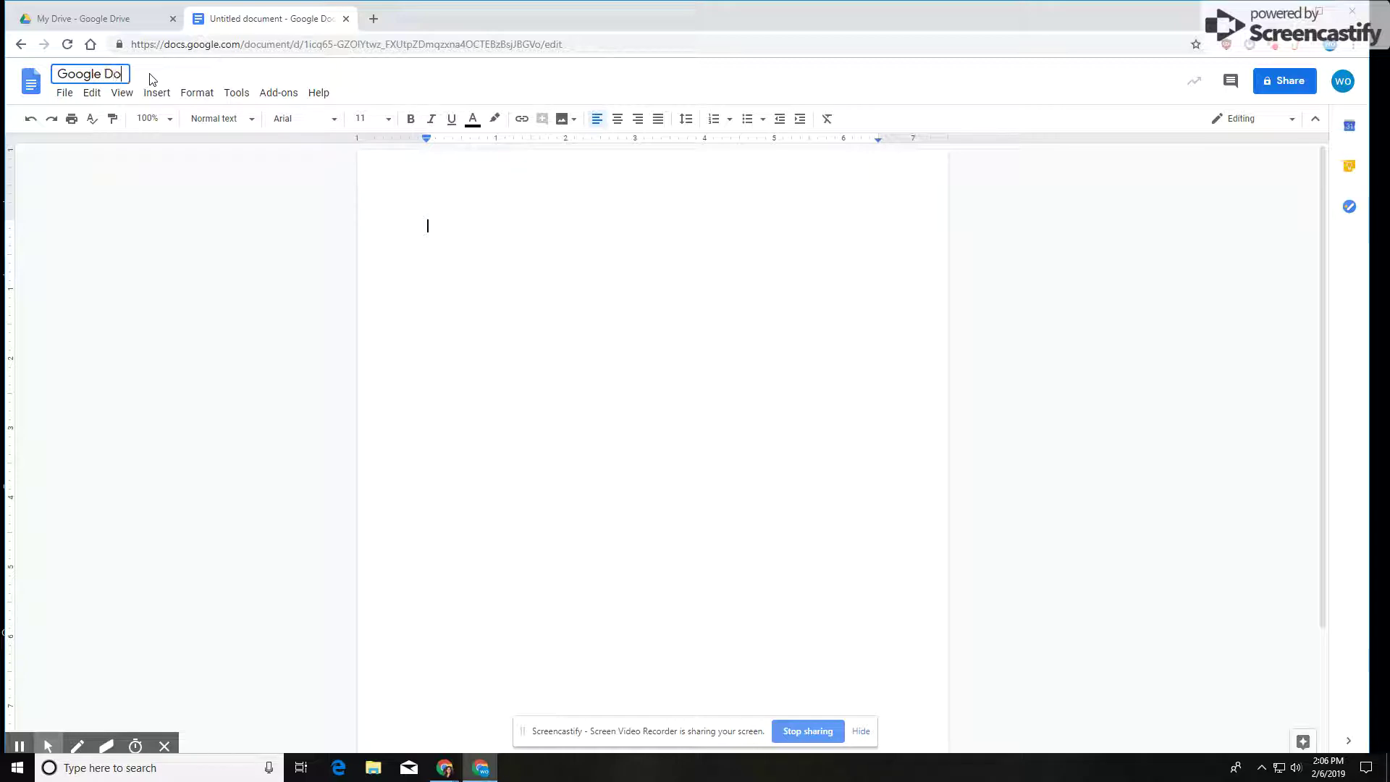
click(558, 339)
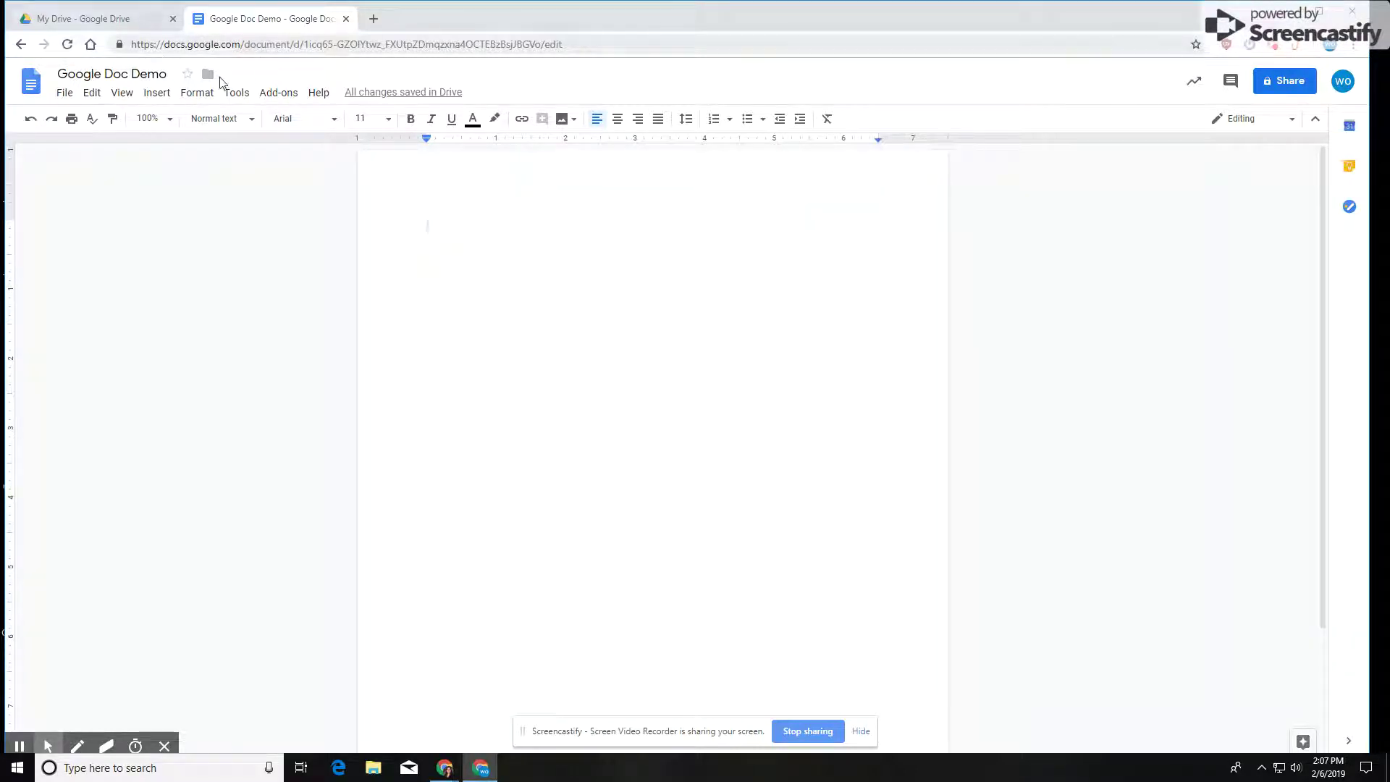
Look for the renamed document in Drive's My Drive and Recent files, and return to the open document.
click(112, 20)
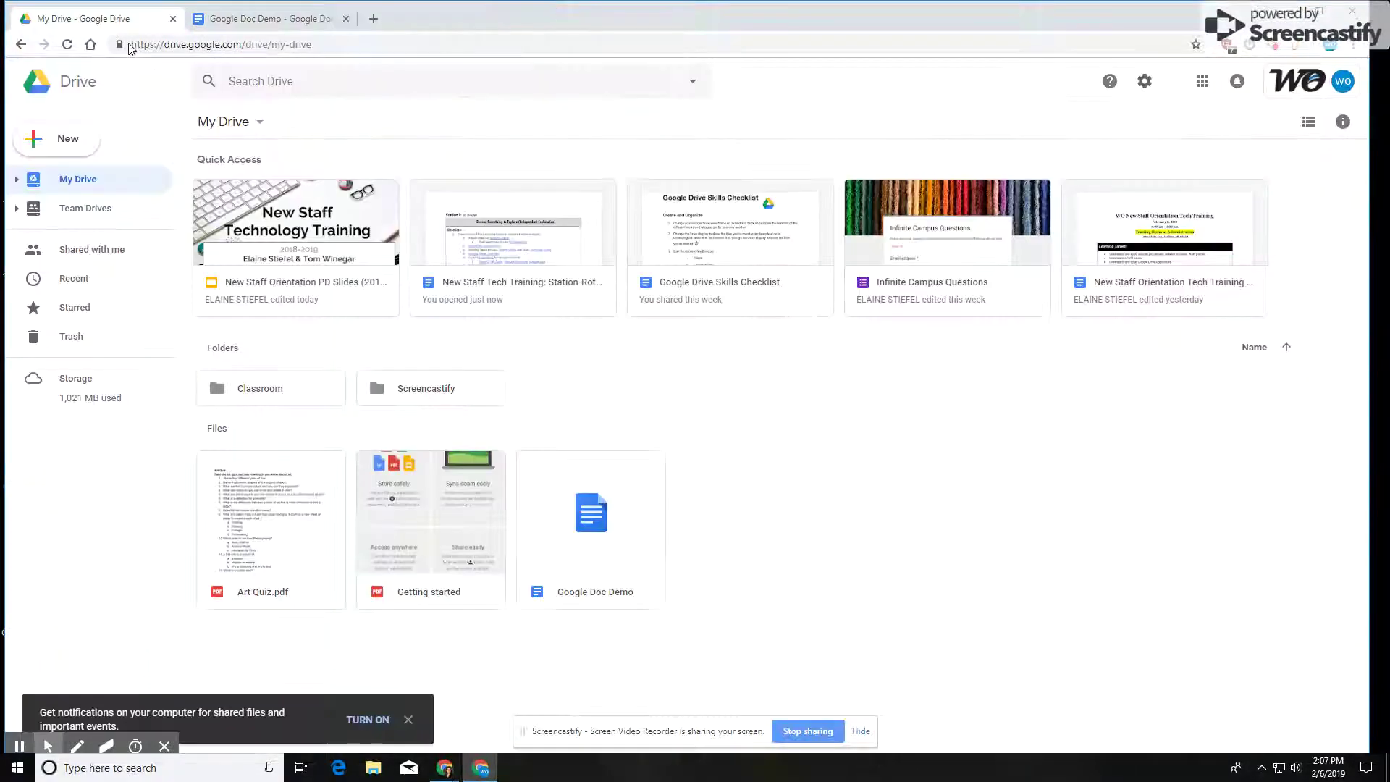
click(68, 288)
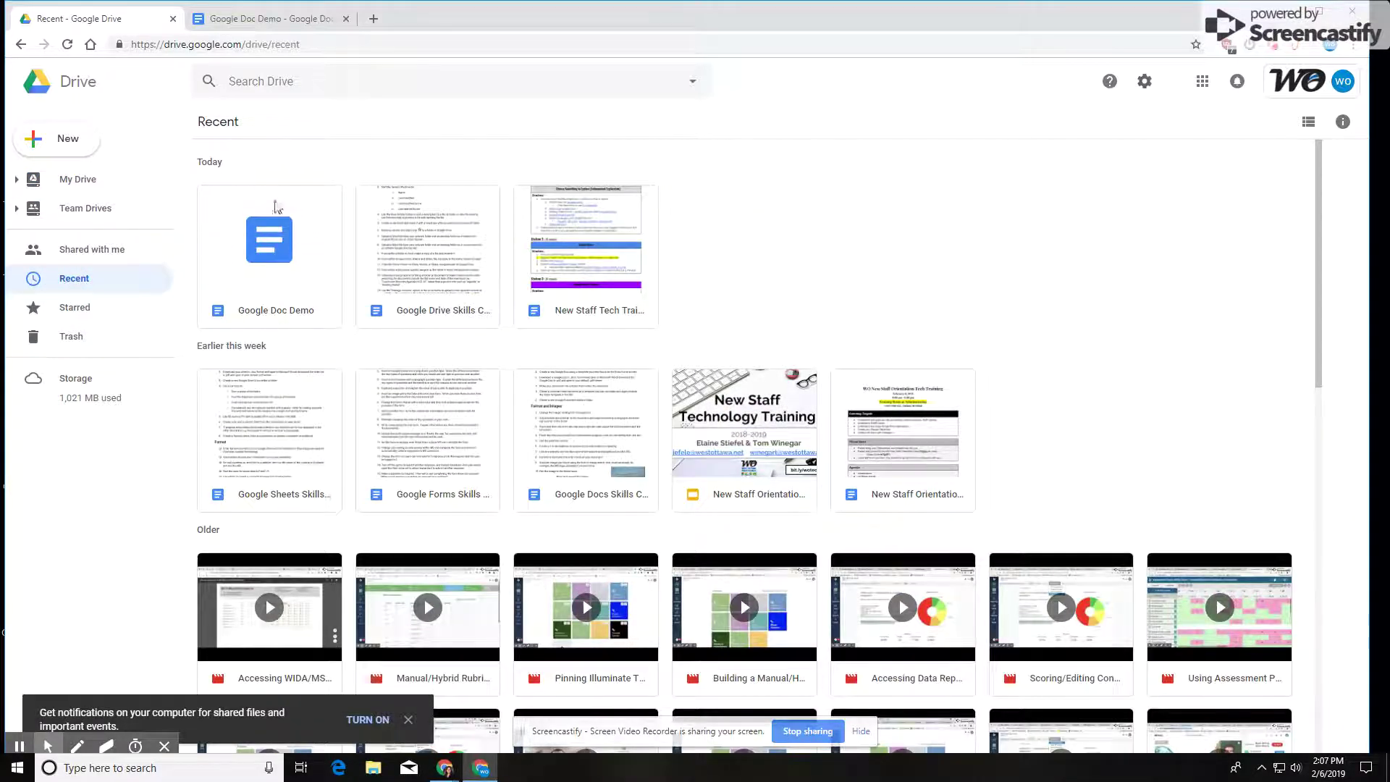
click(290, 19)
click(611, 336)
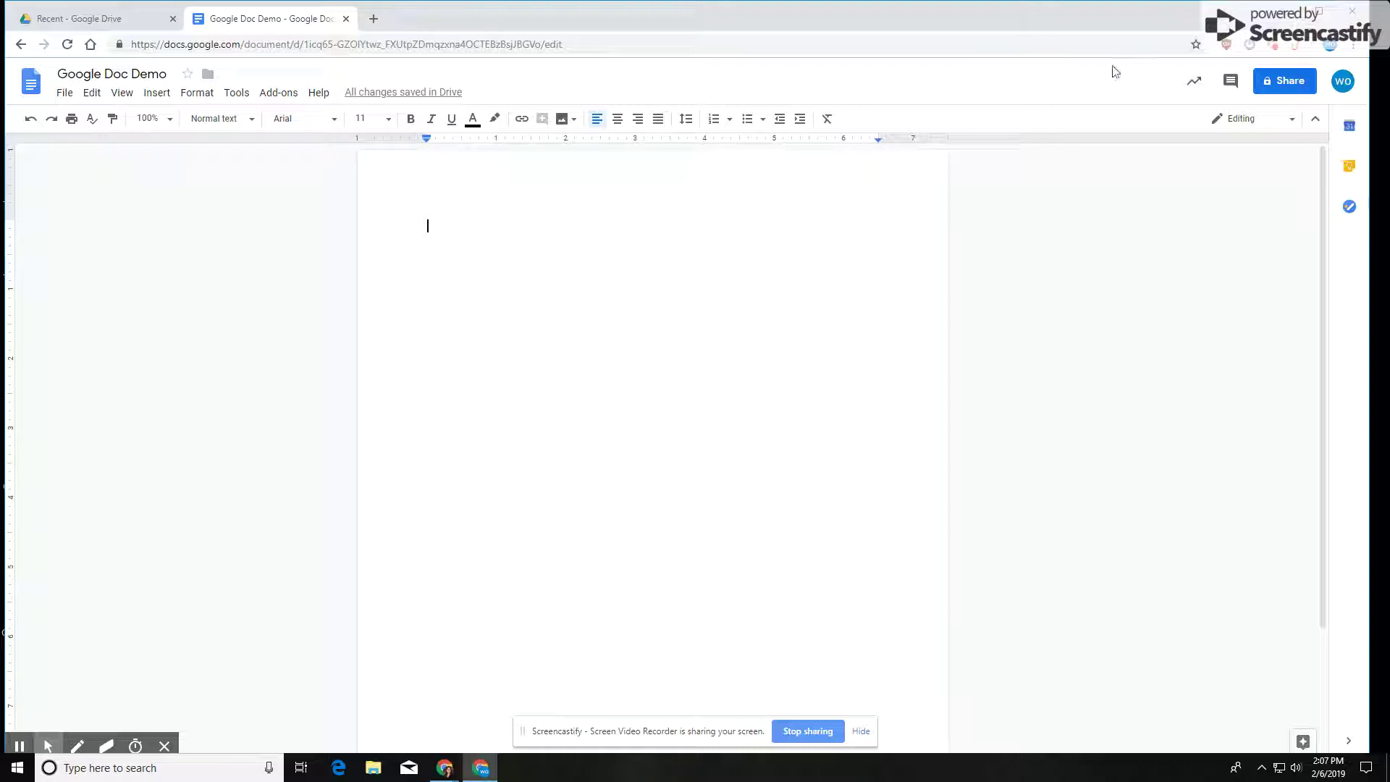
Start sharing the document with others and add the colleague as a recipient.
click(1287, 85)
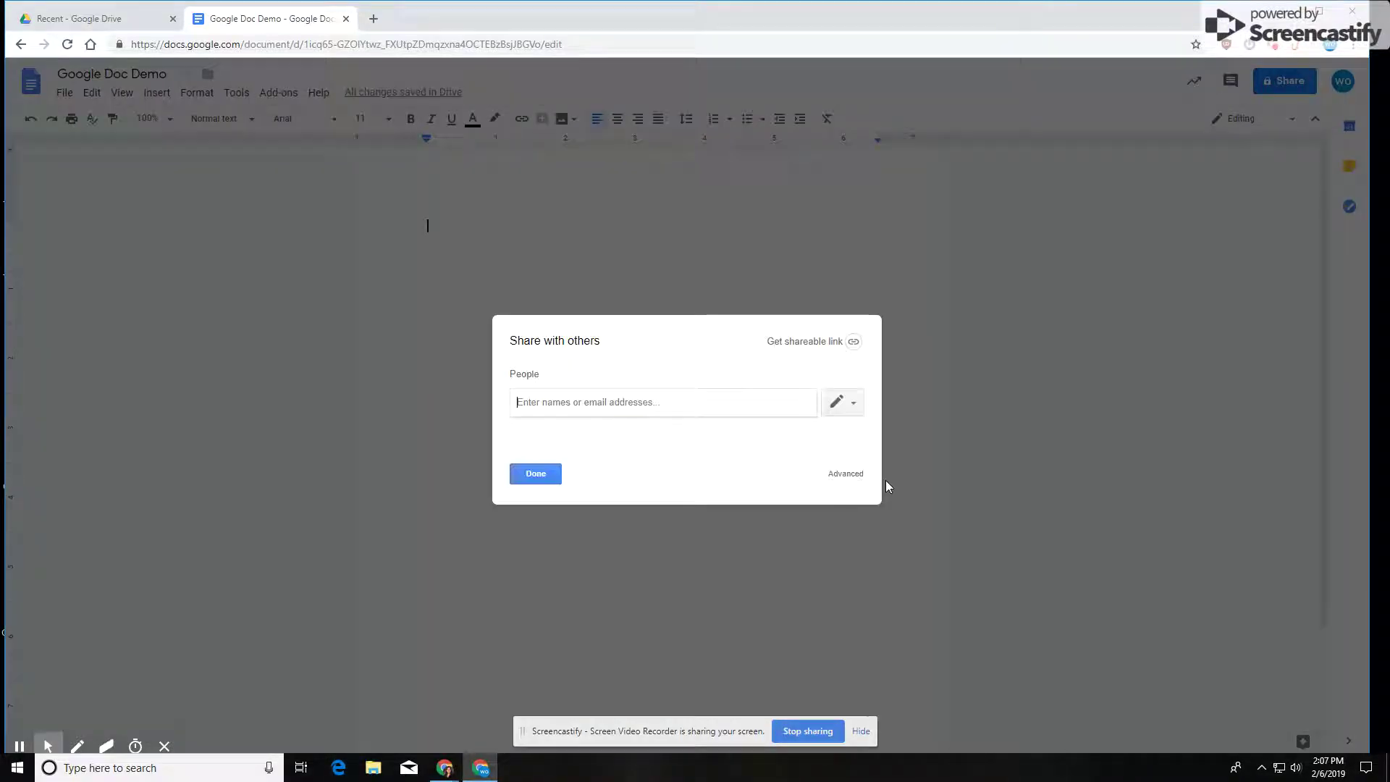
text(elain)
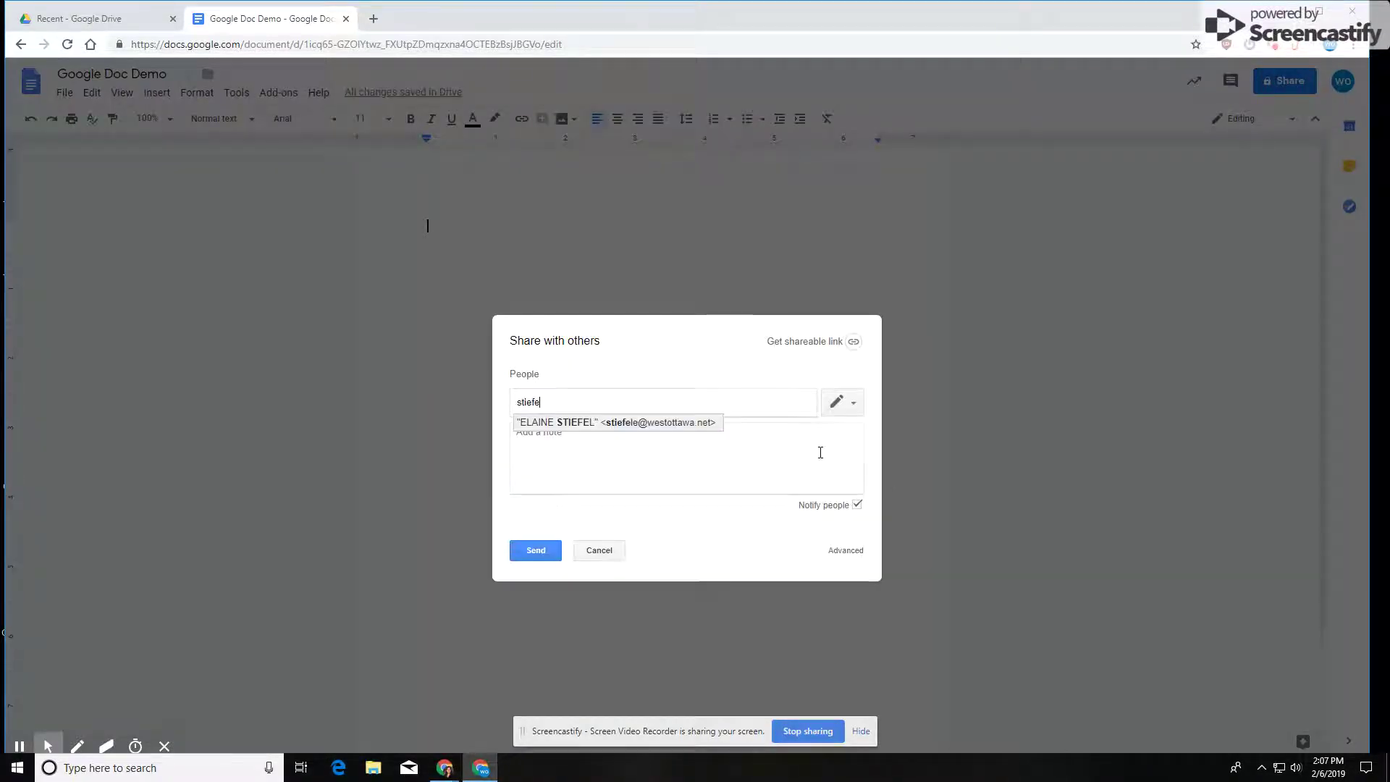
key(Return)
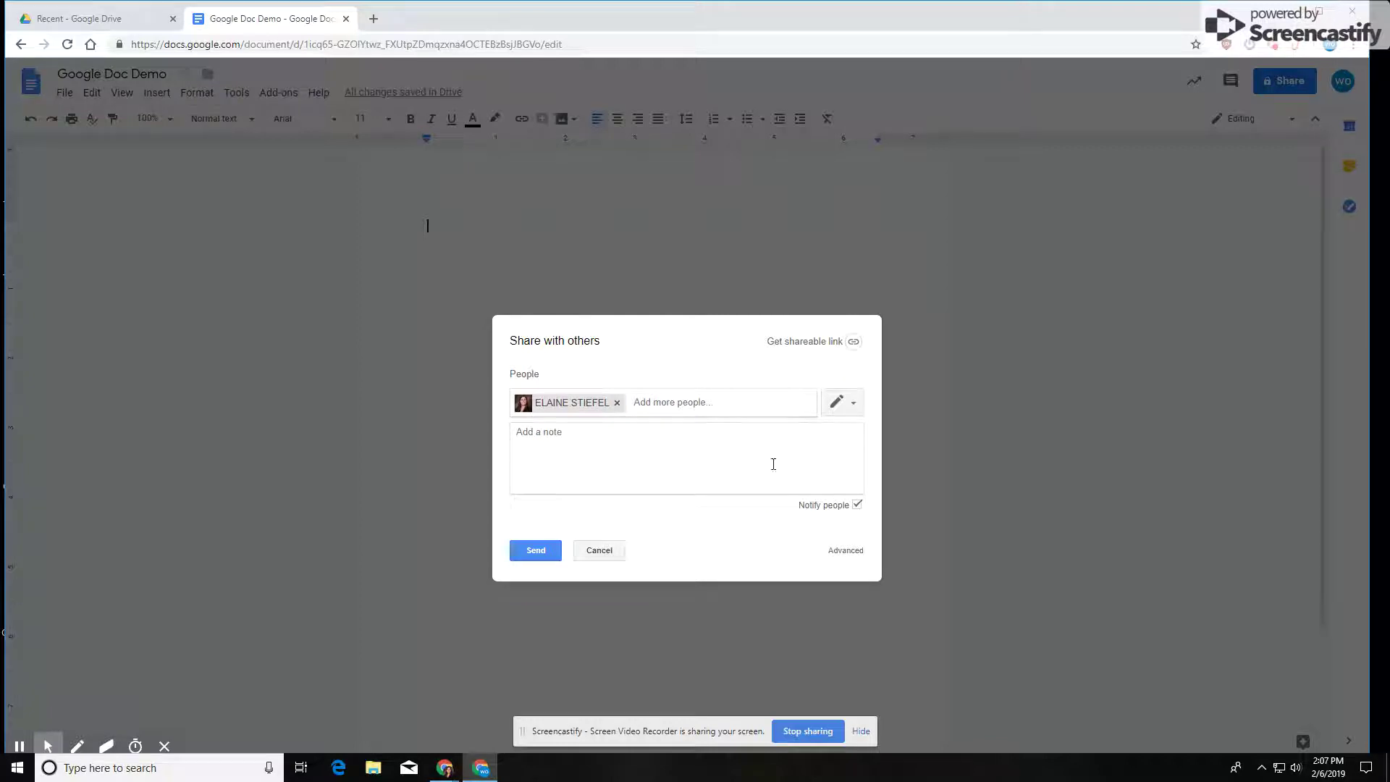
Add a sharing note that greets the recipient by first name and reads "I want to share this document with you!".
click(564, 443)
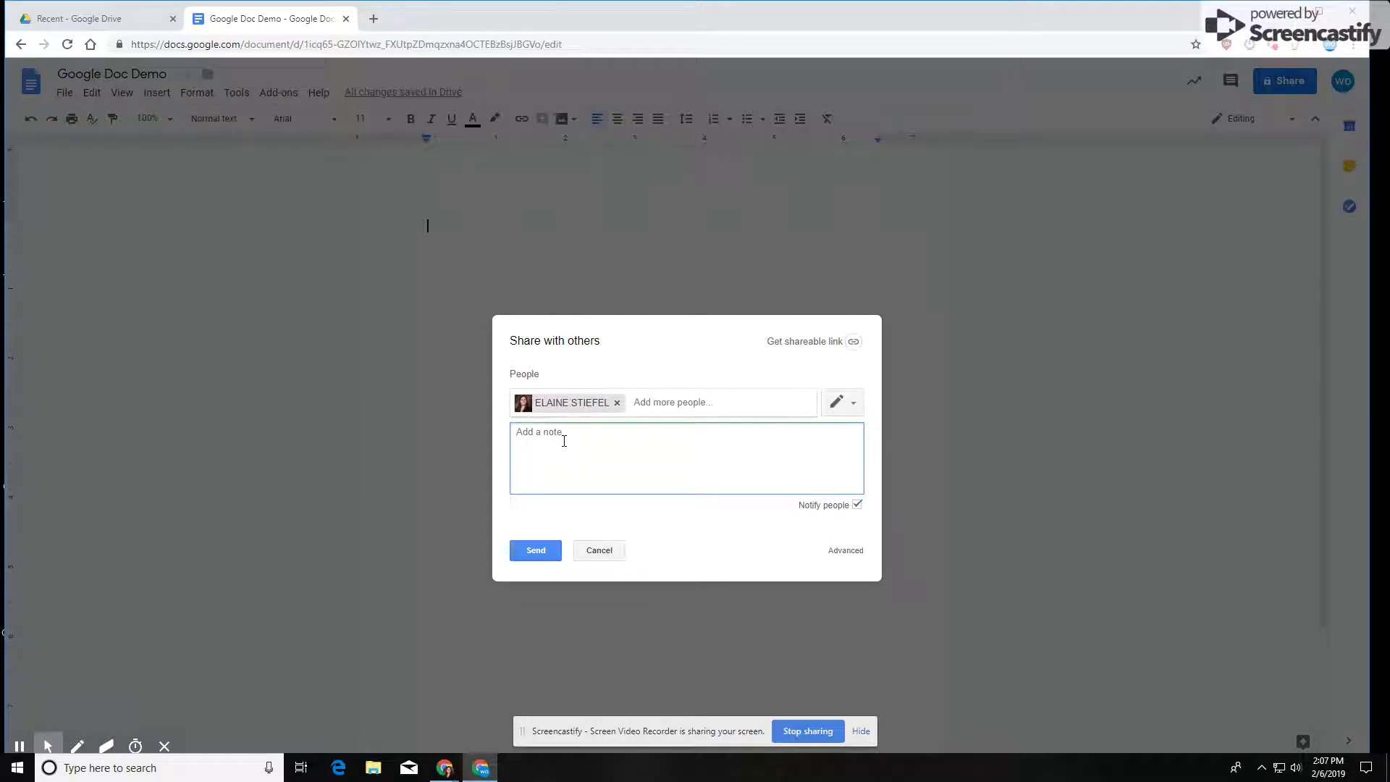
text(Dear Elaine, )
text(I want to share )
text(this document wit)
text(h you!)
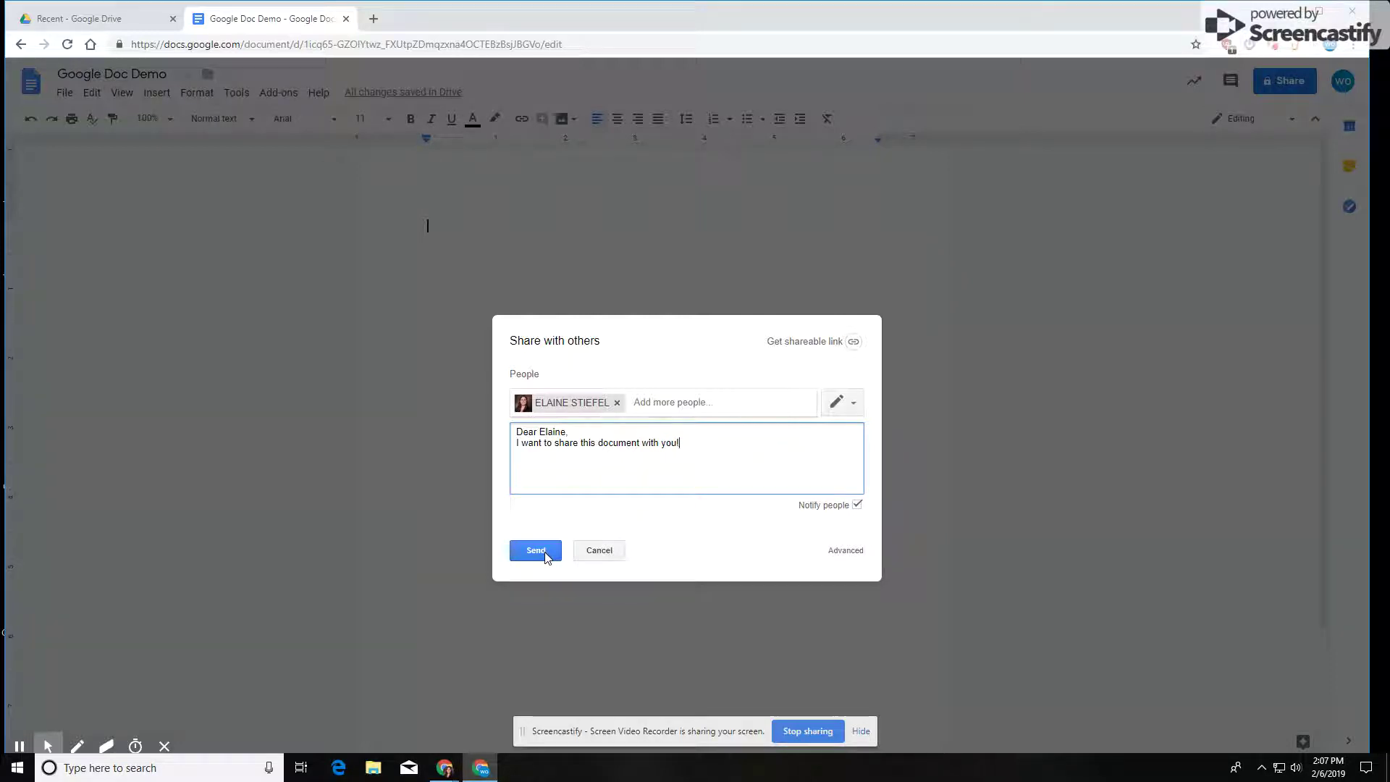
click(857, 506)
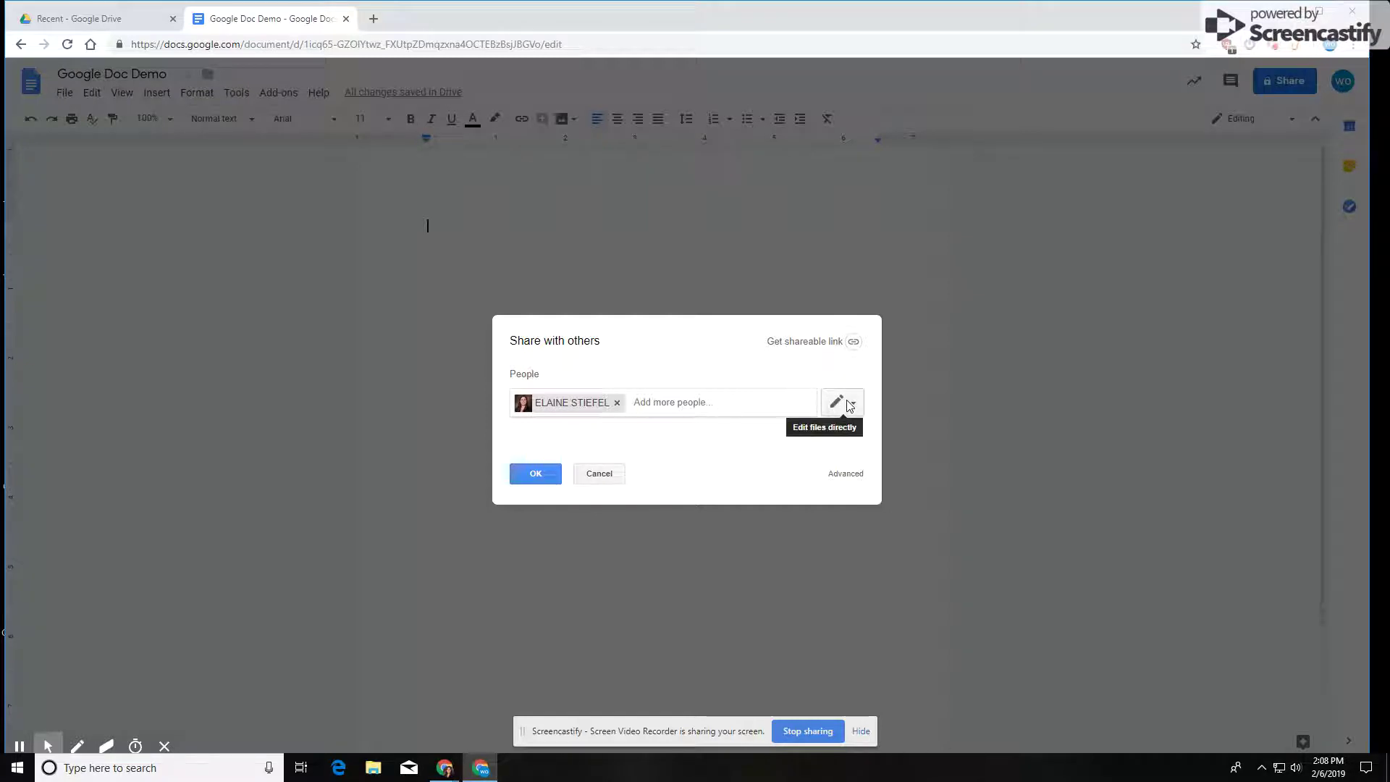
click(617, 402)
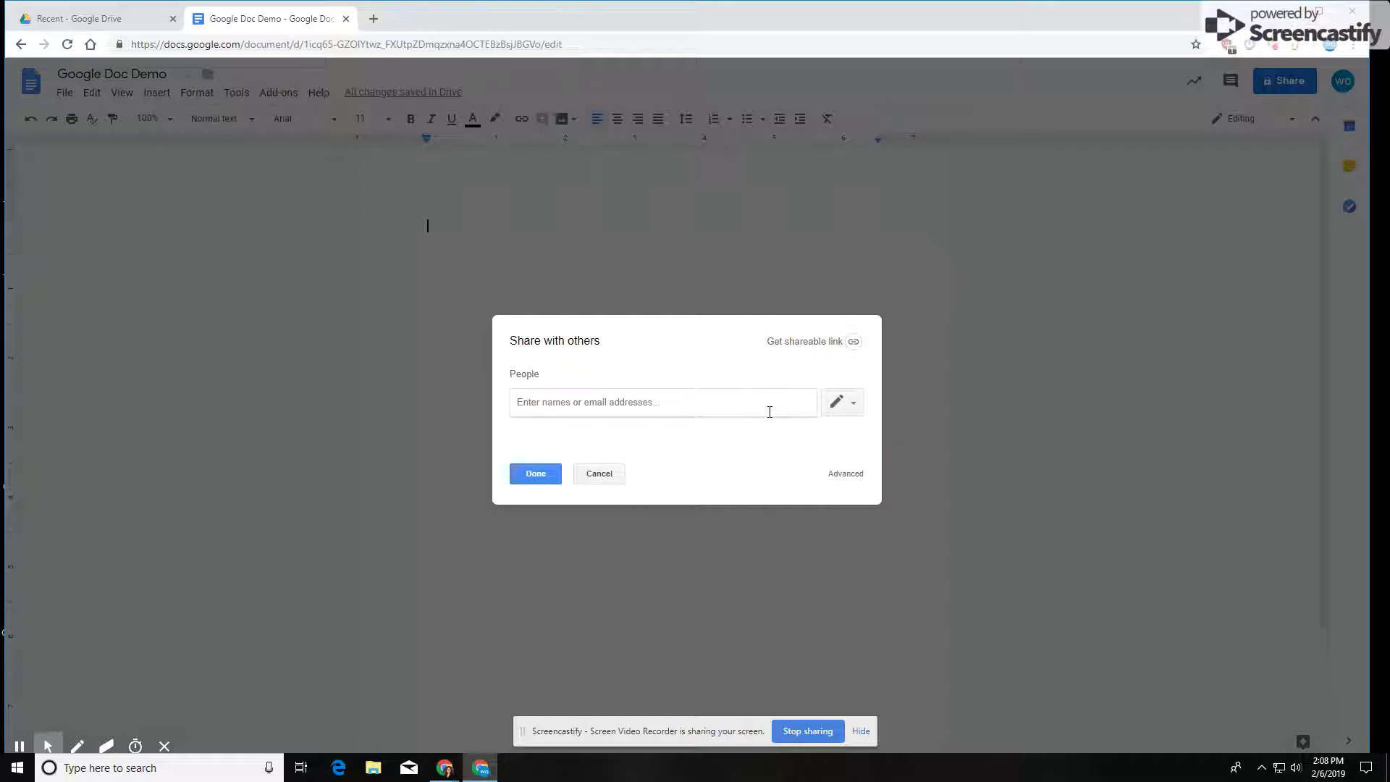
text(elaine)
key(Return)
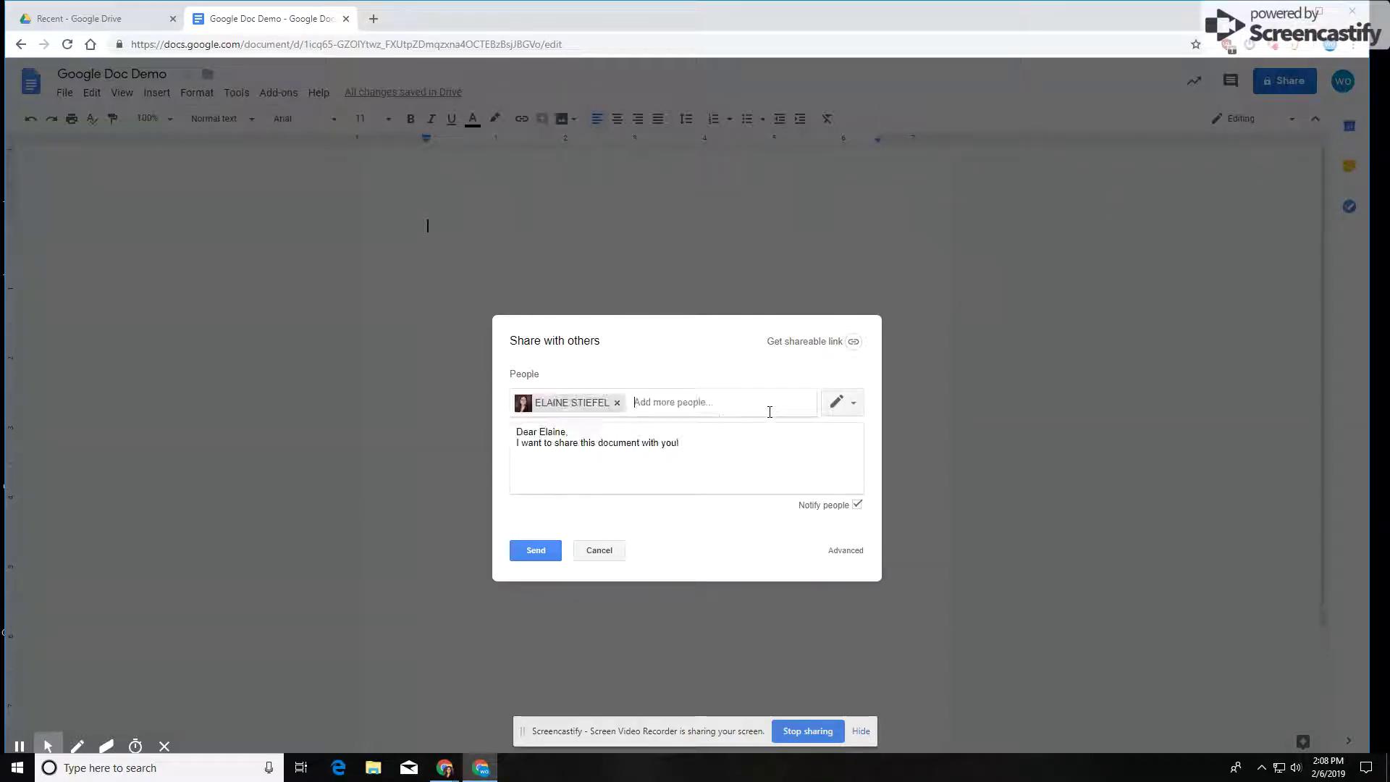
Choose "Can edit" as the recipient's permission and send the sharing invitation with the note.
click(840, 403)
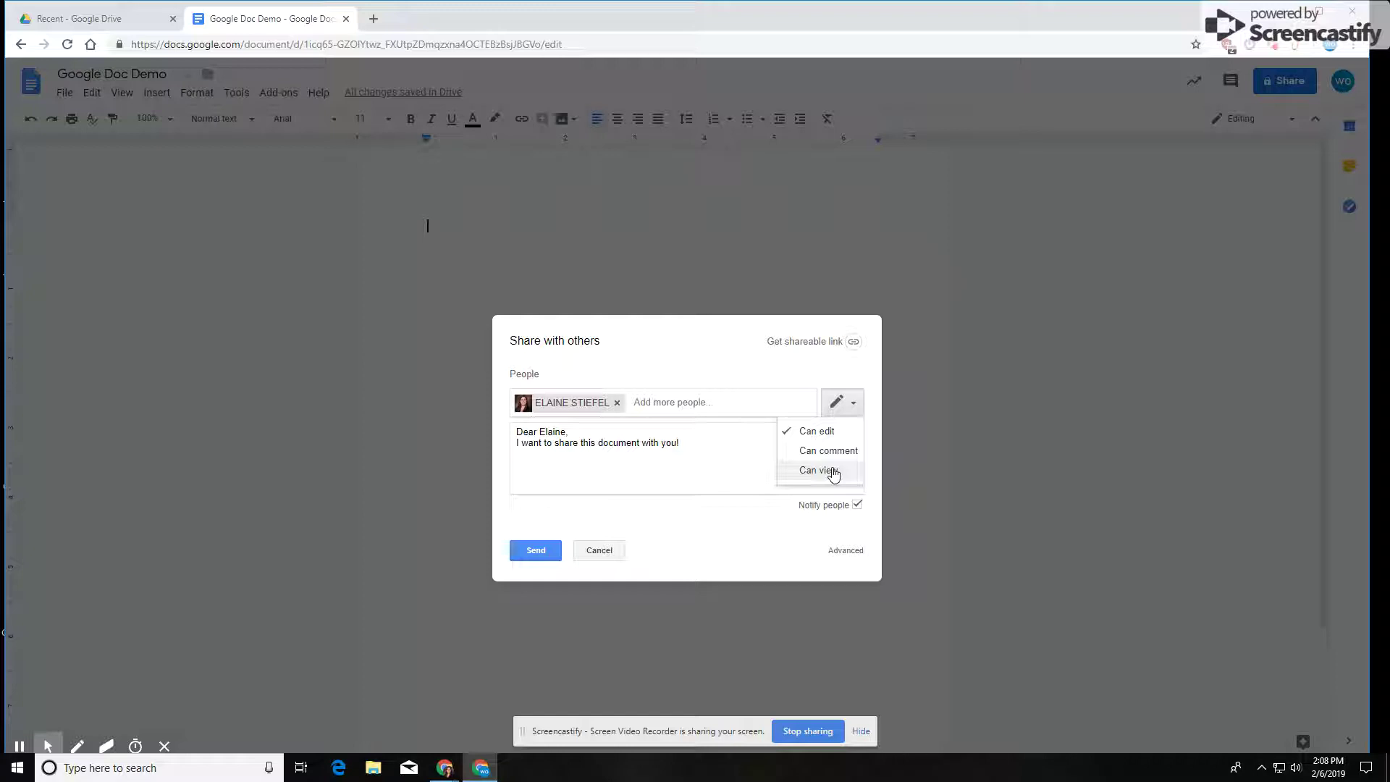
click(814, 431)
click(807, 443)
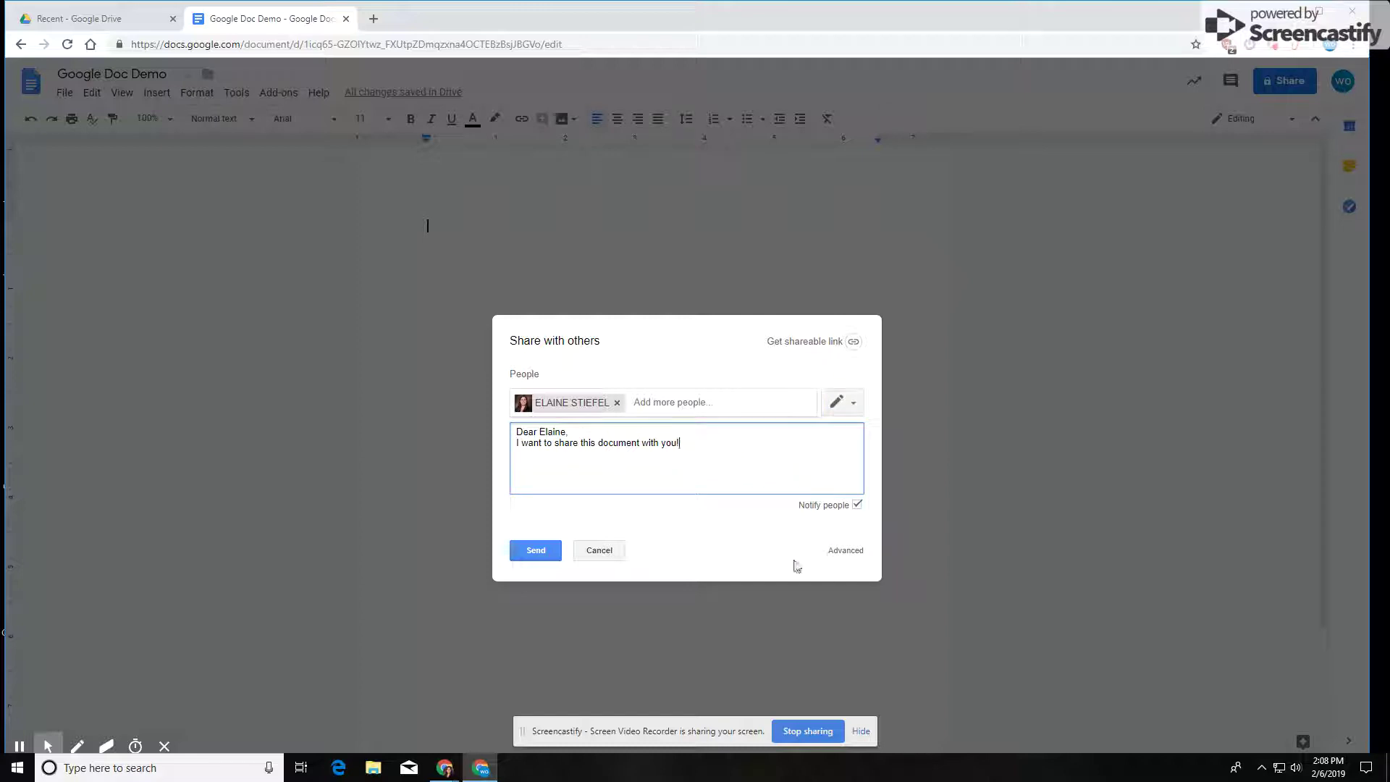
click(539, 554)
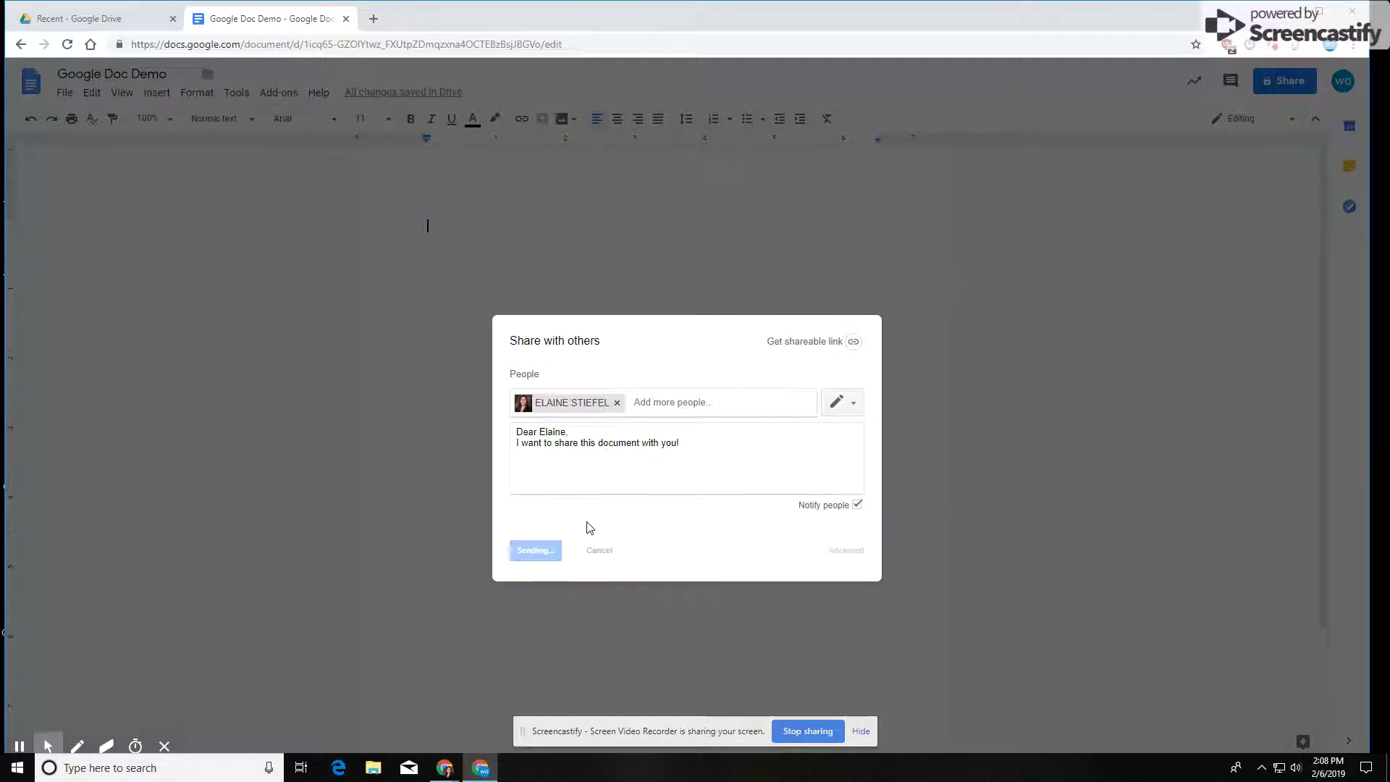
In the advanced sharing settings, set link sharing to "On - Anyone with the link" with view access, and finish sharing.
click(1279, 85)
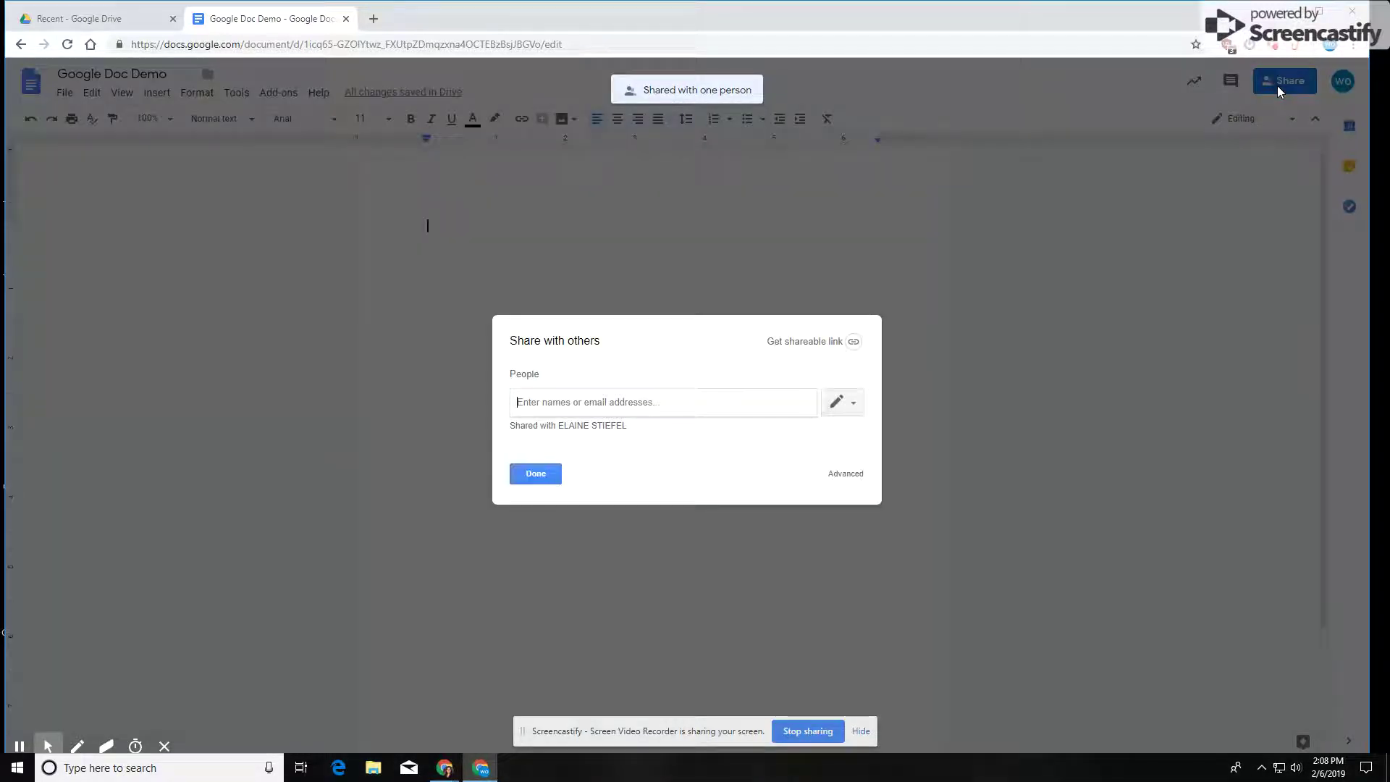
click(845, 474)
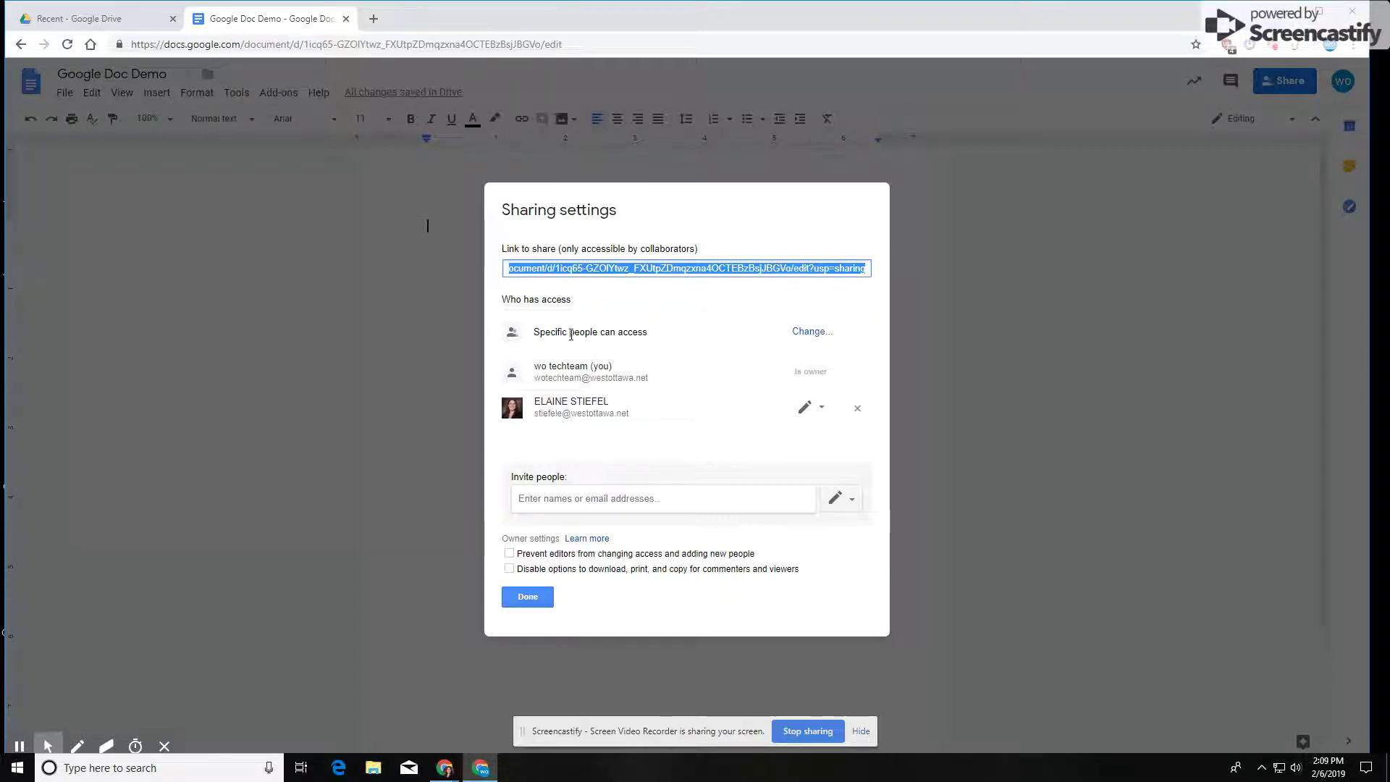
click(812, 333)
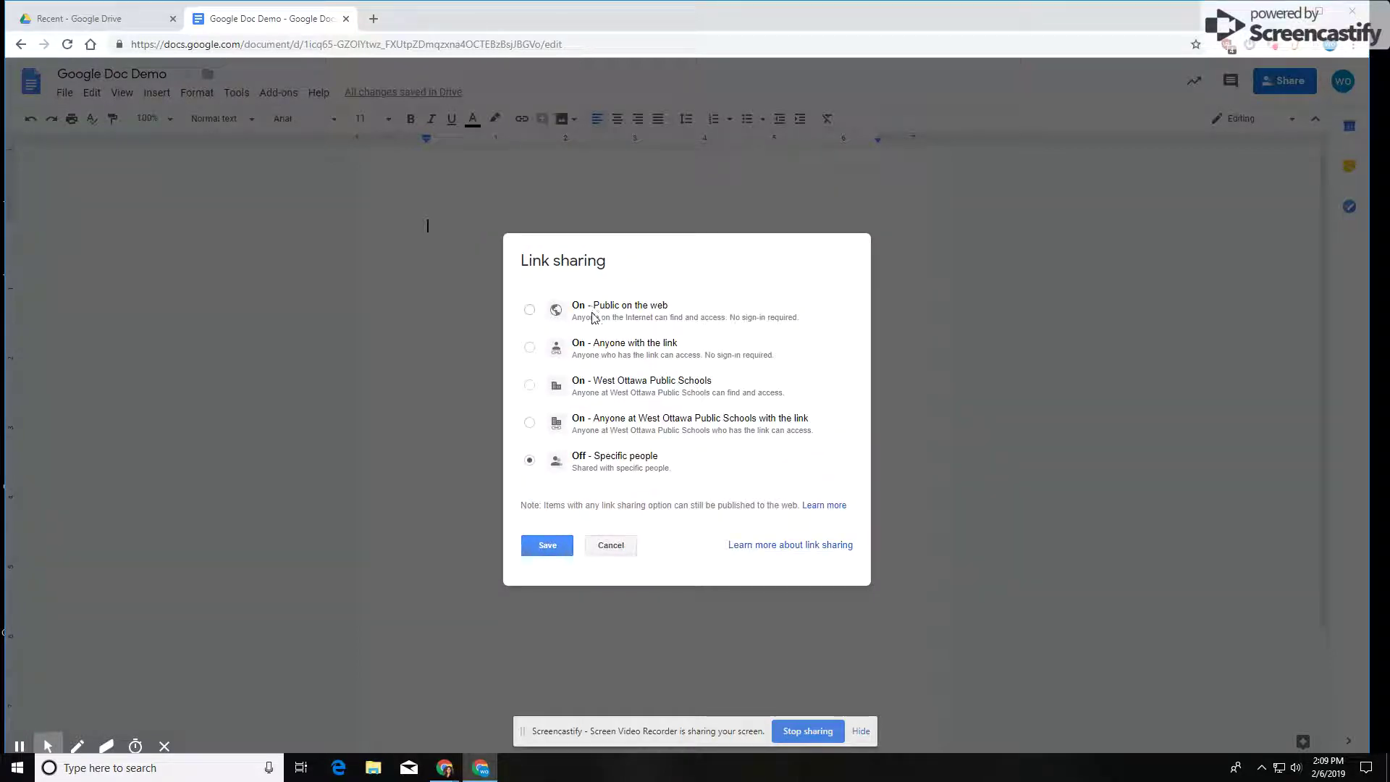
click(624, 346)
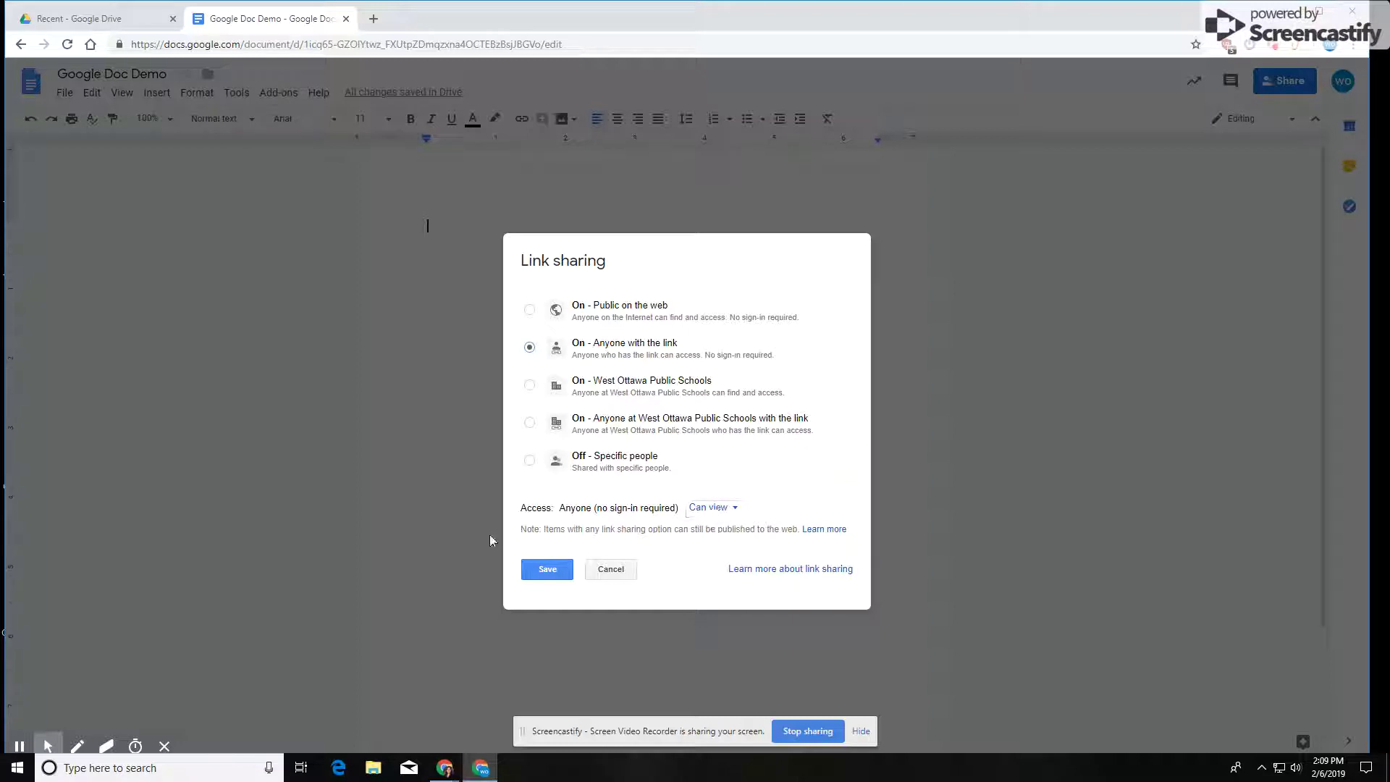
click(546, 569)
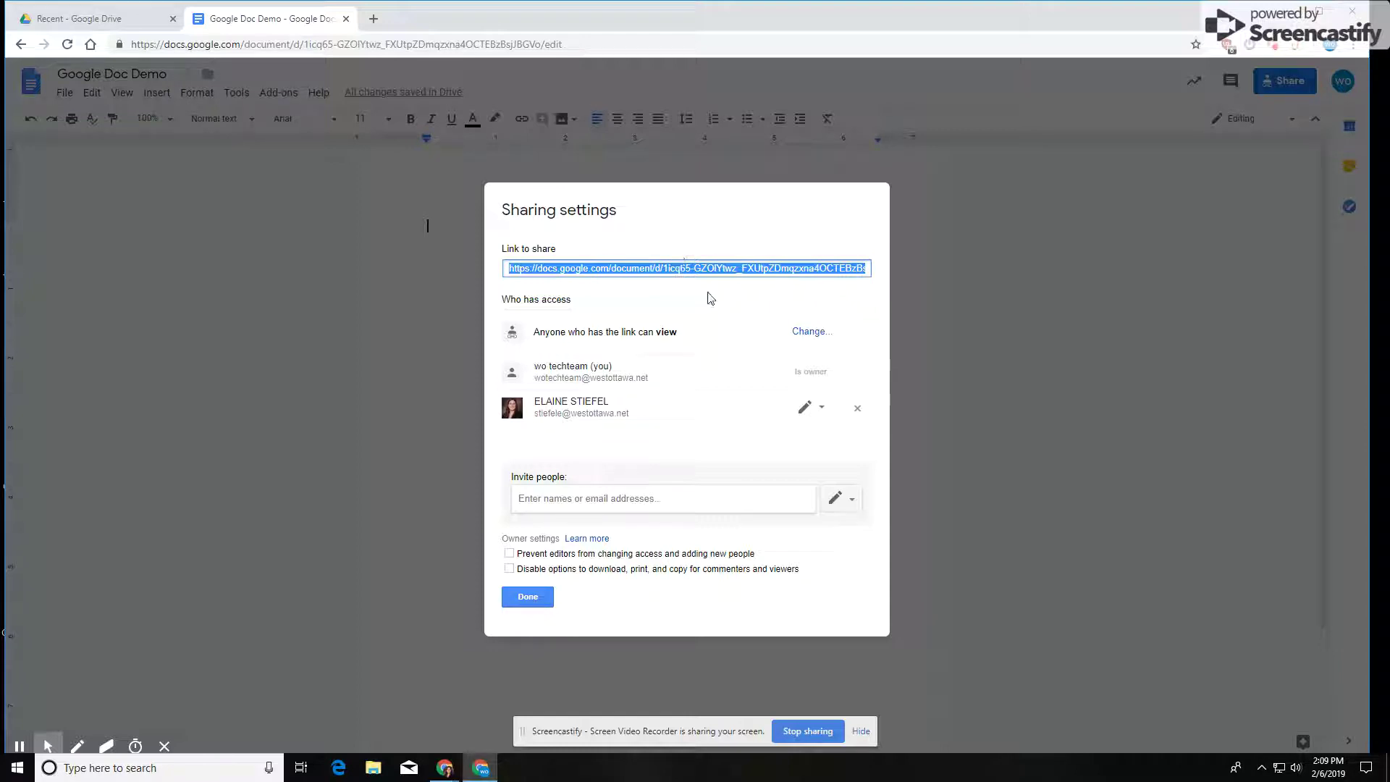
click(543, 599)
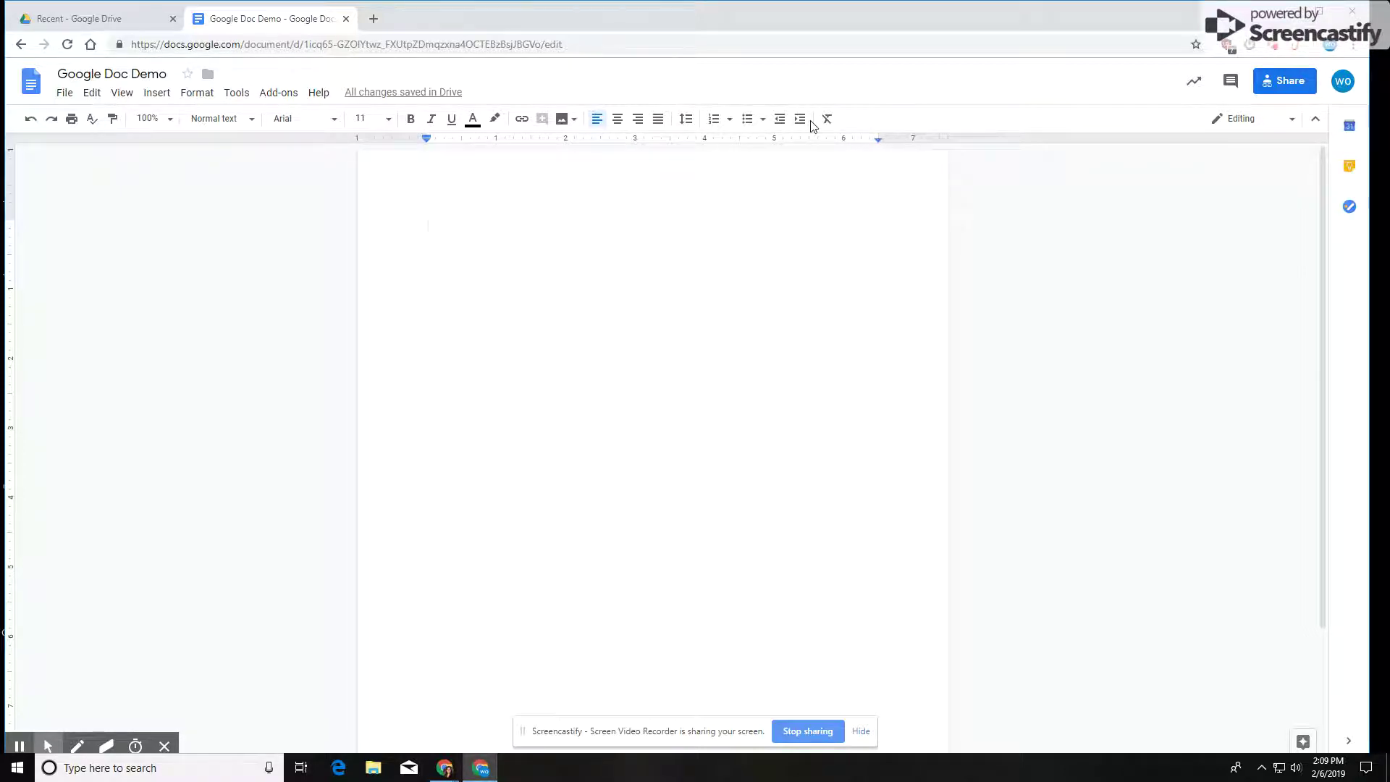
Open the page's header and footer areas for editing in turn, and return to the document body.
double_click(606, 182)
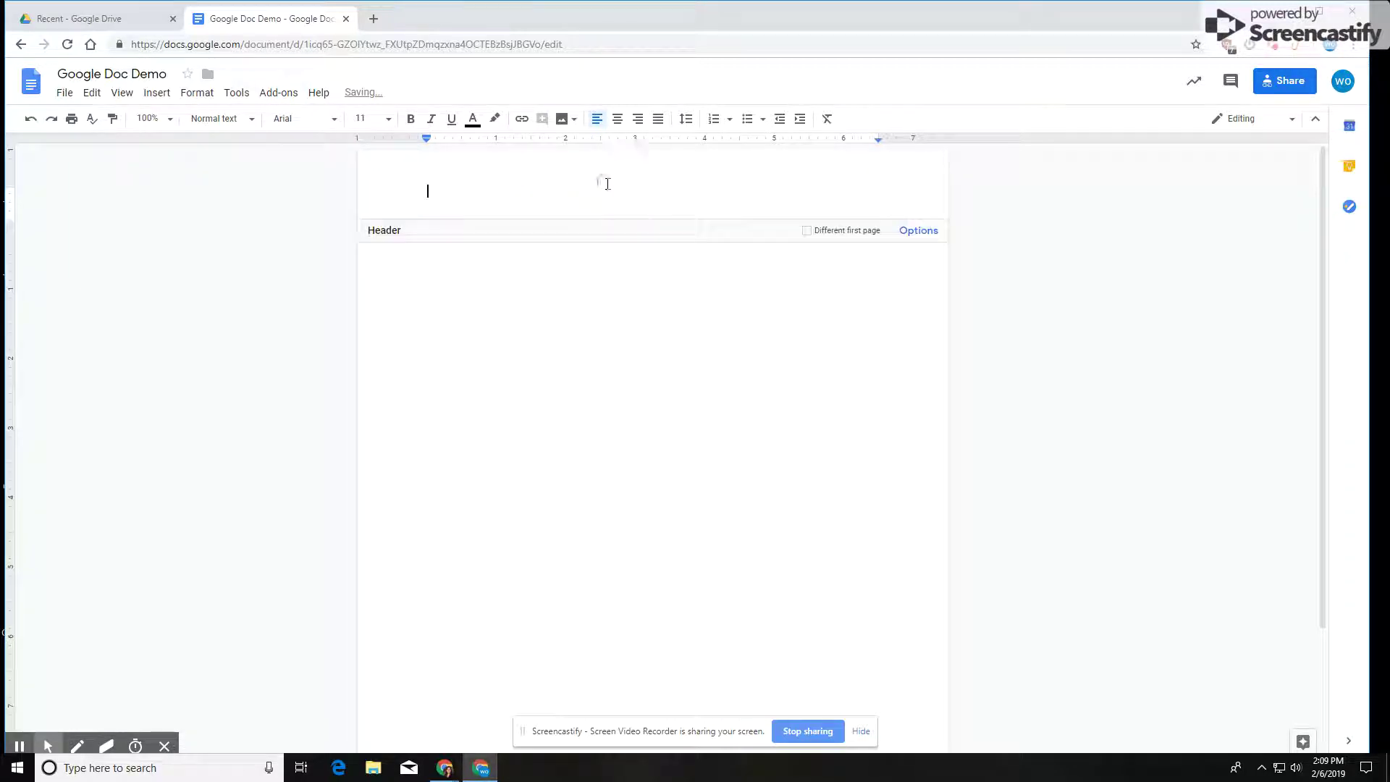
click(540, 350)
scroll(555, 350, down, 2)
double_click(475, 721)
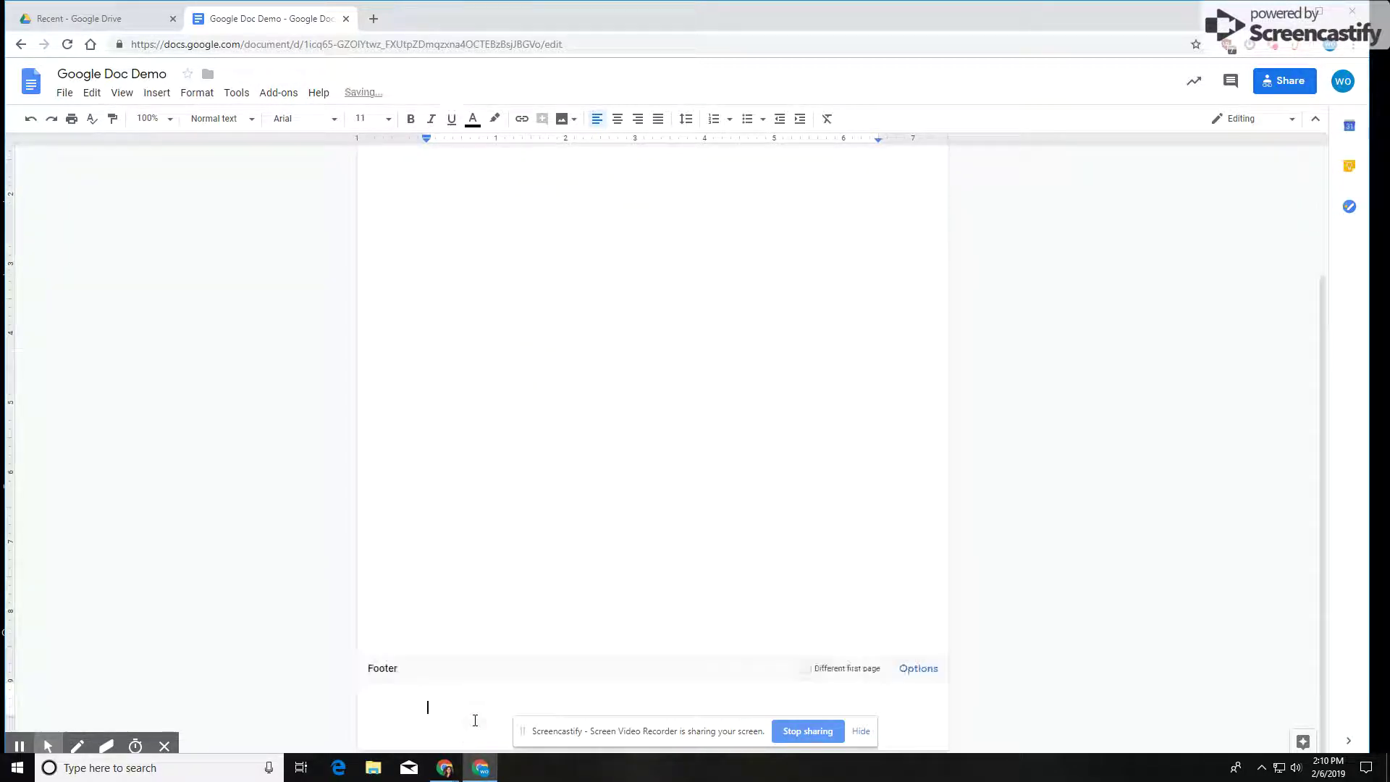
key(Escape)
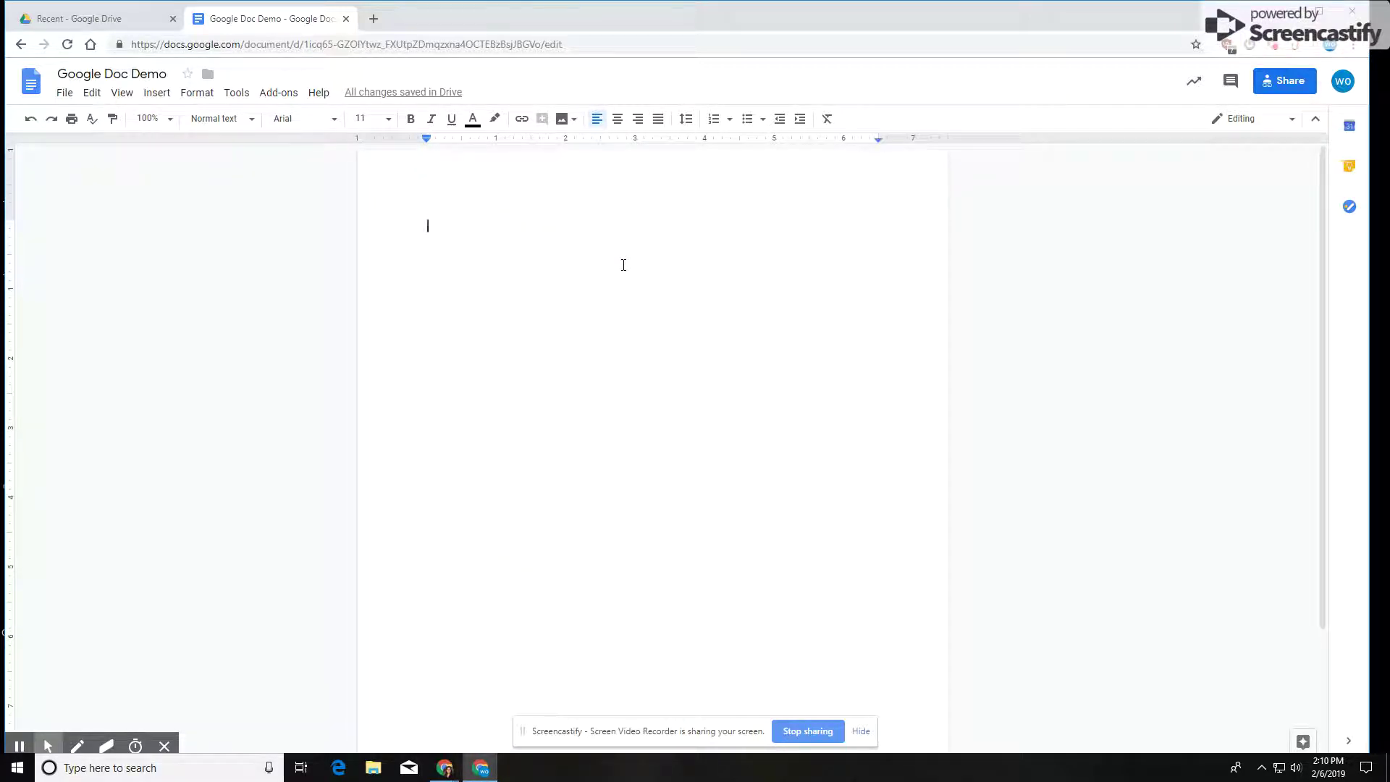
Enter the sentence "Type here for my information." in the document body.
text(Type here )
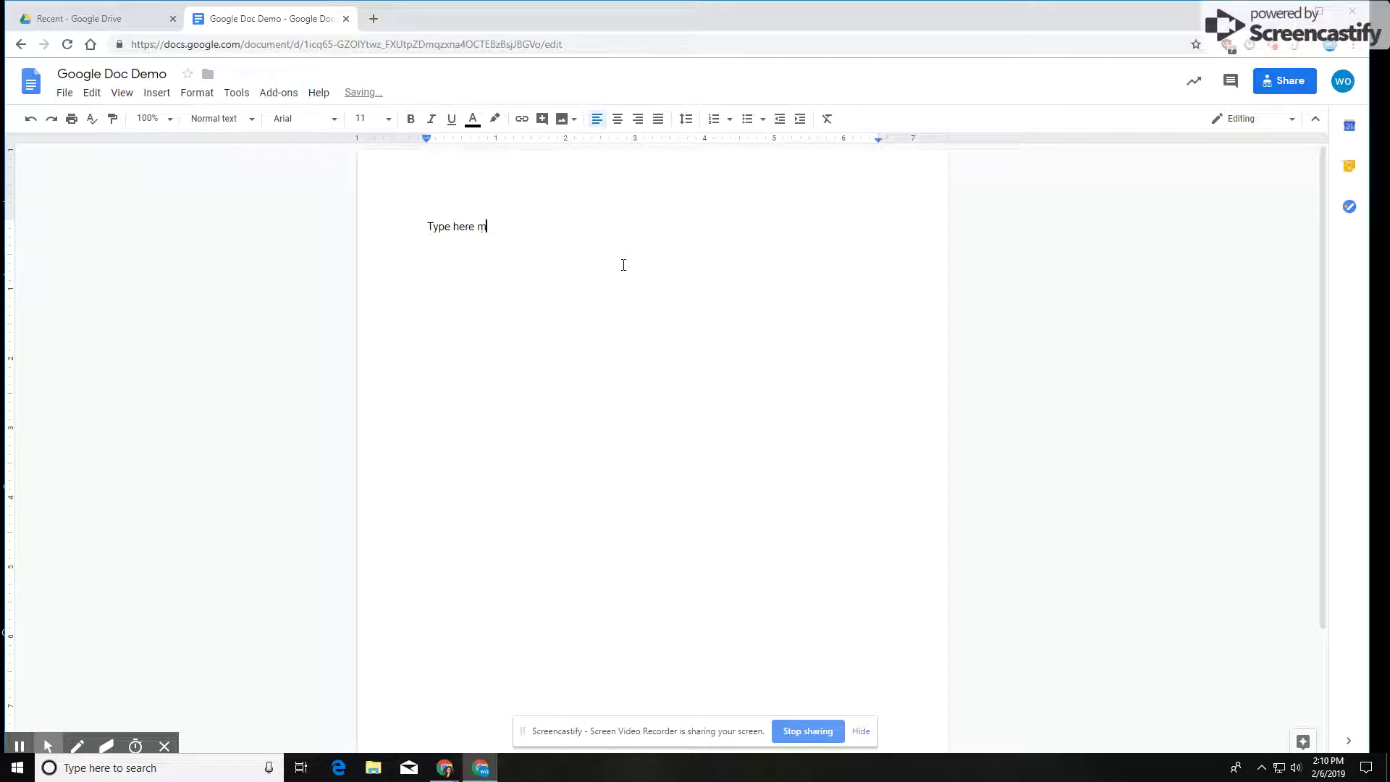
text(for my information.)
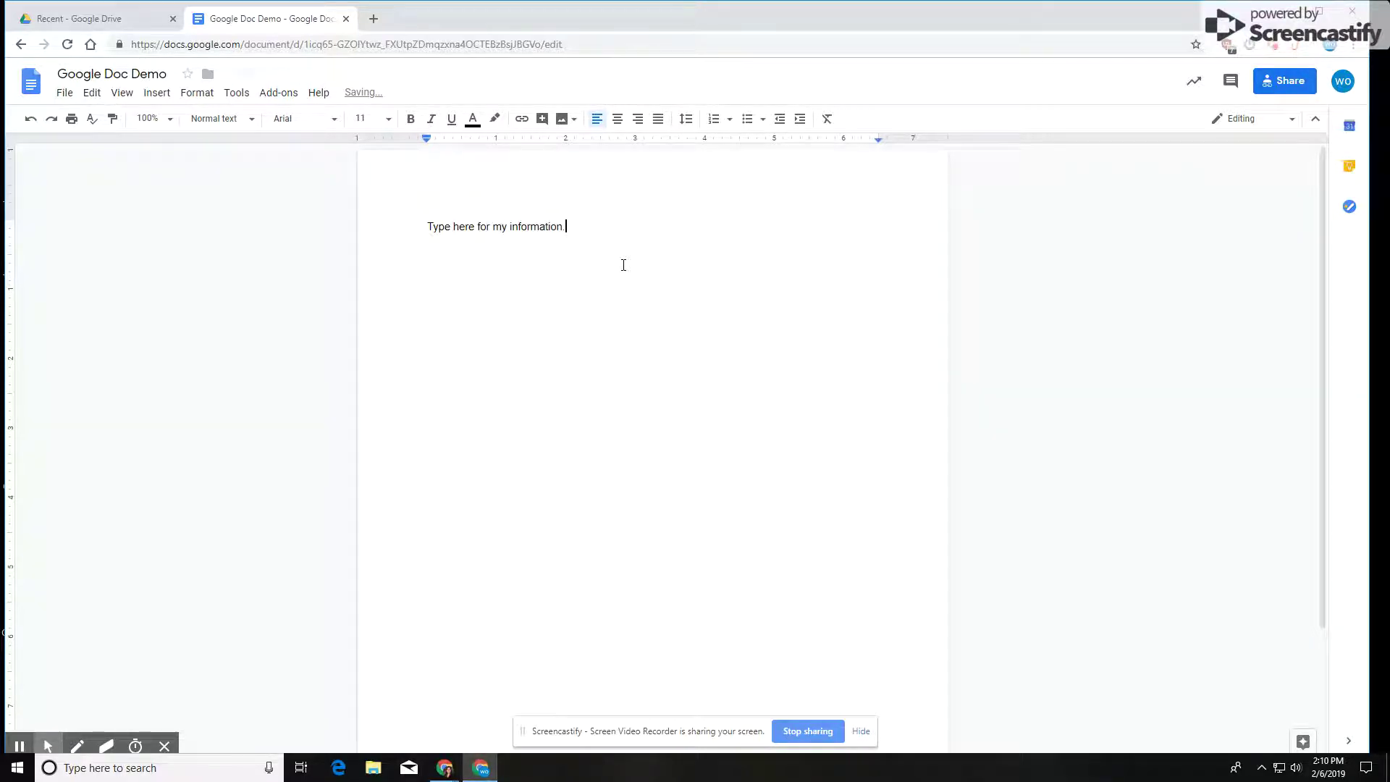
Search the web for images of "puppies" and insert the picture of five puppies on grass below the sentence.
click(156, 93)
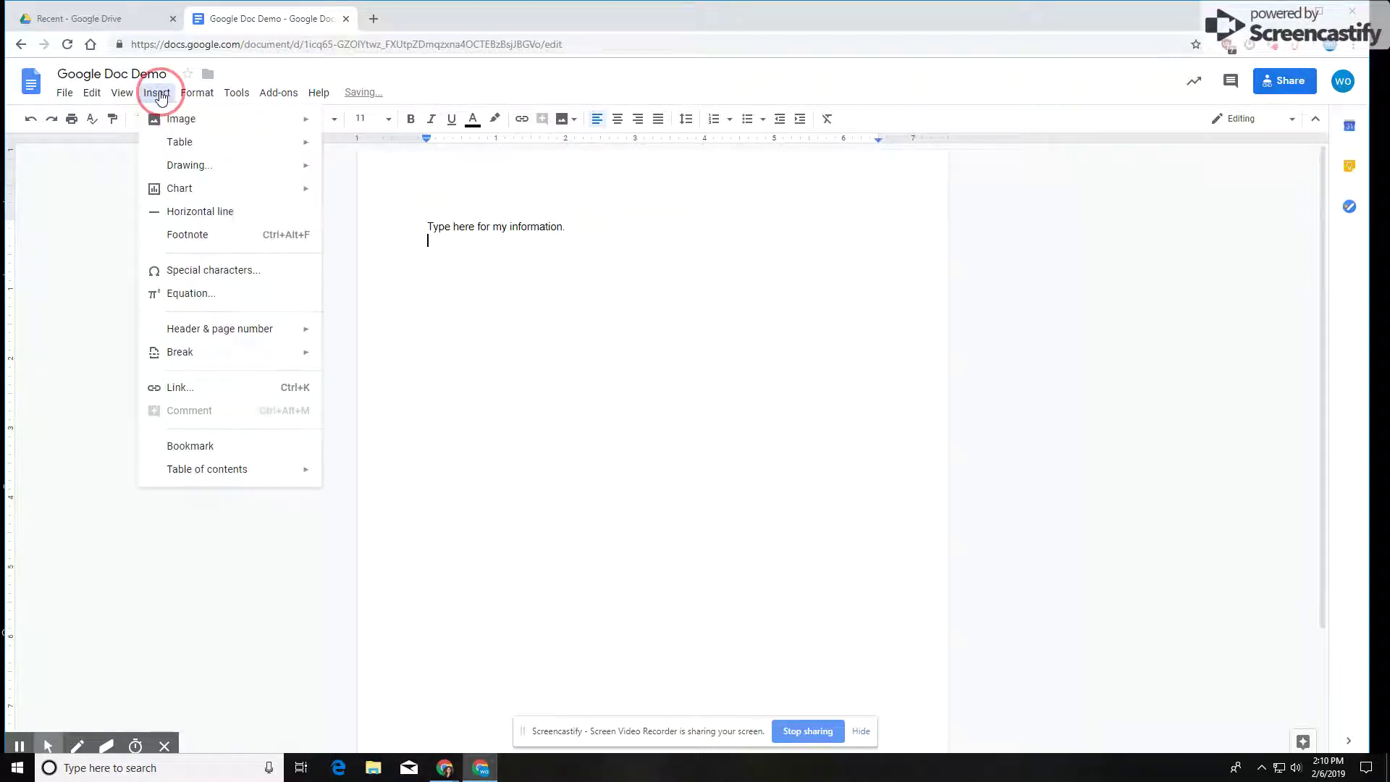
mouse_move(184, 134)
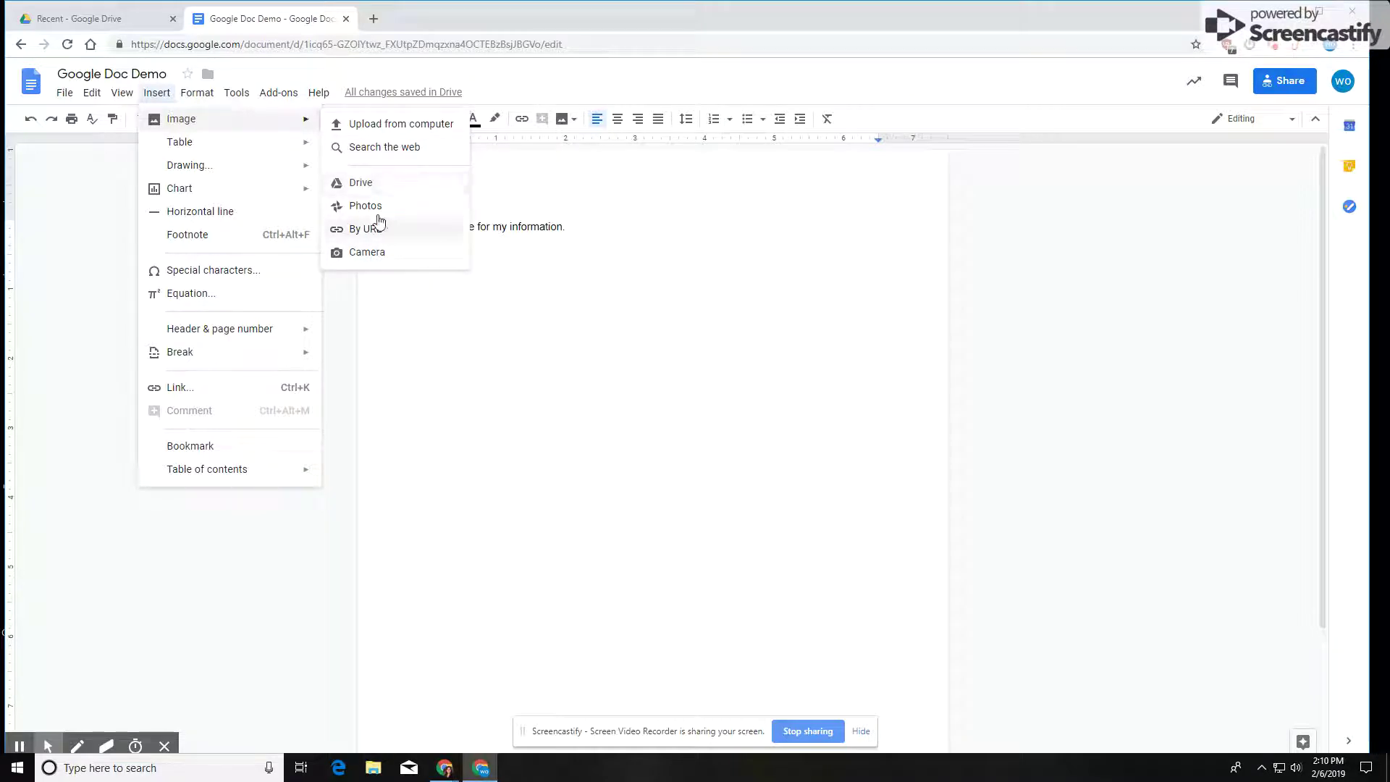
click(386, 149)
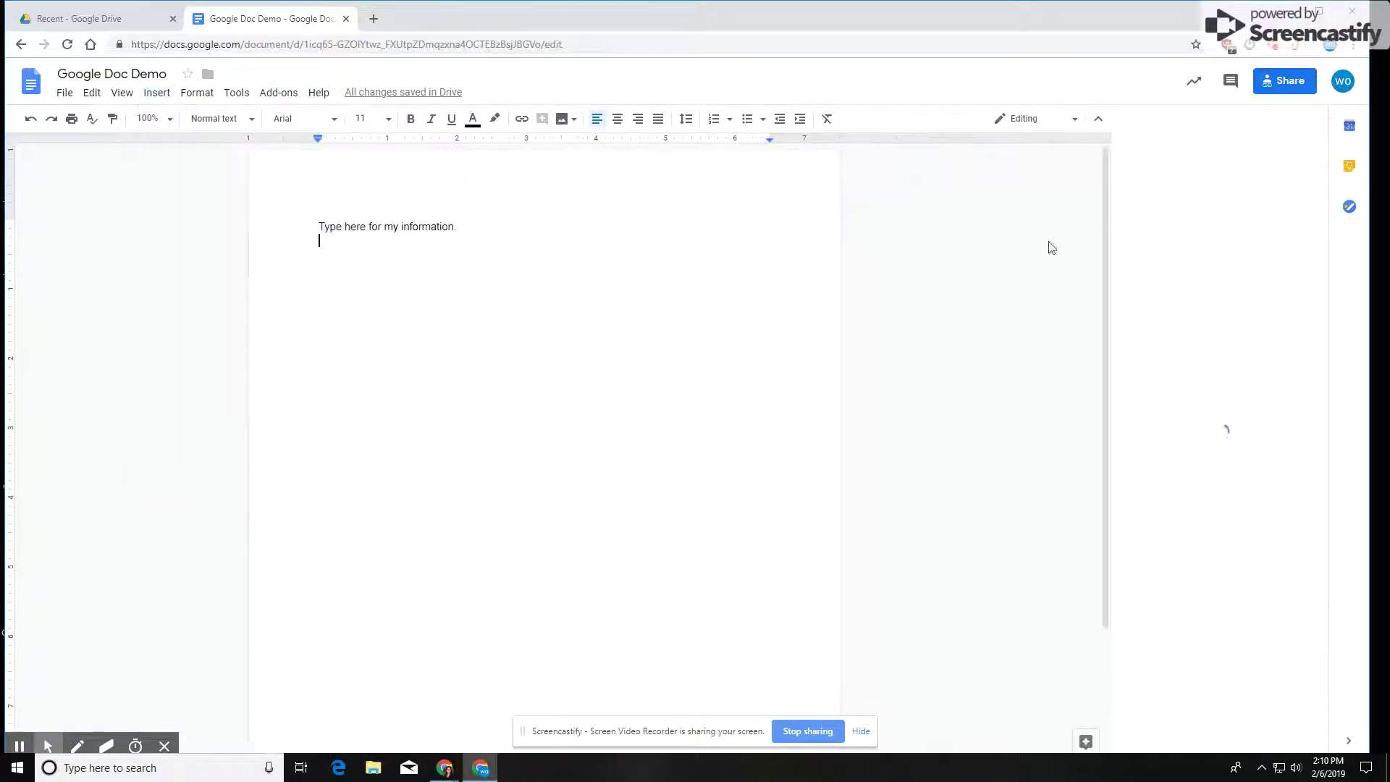
text(p)
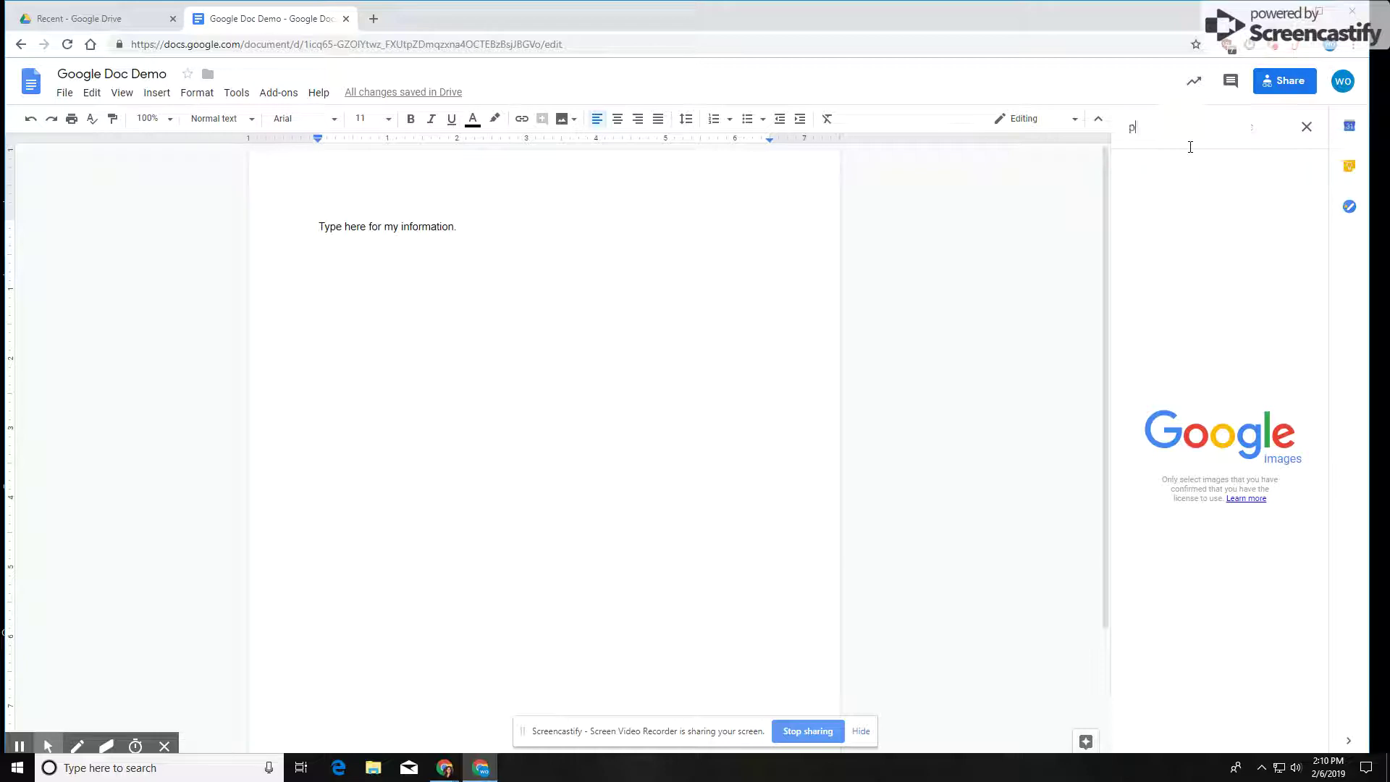
text(uppies)
key(Return)
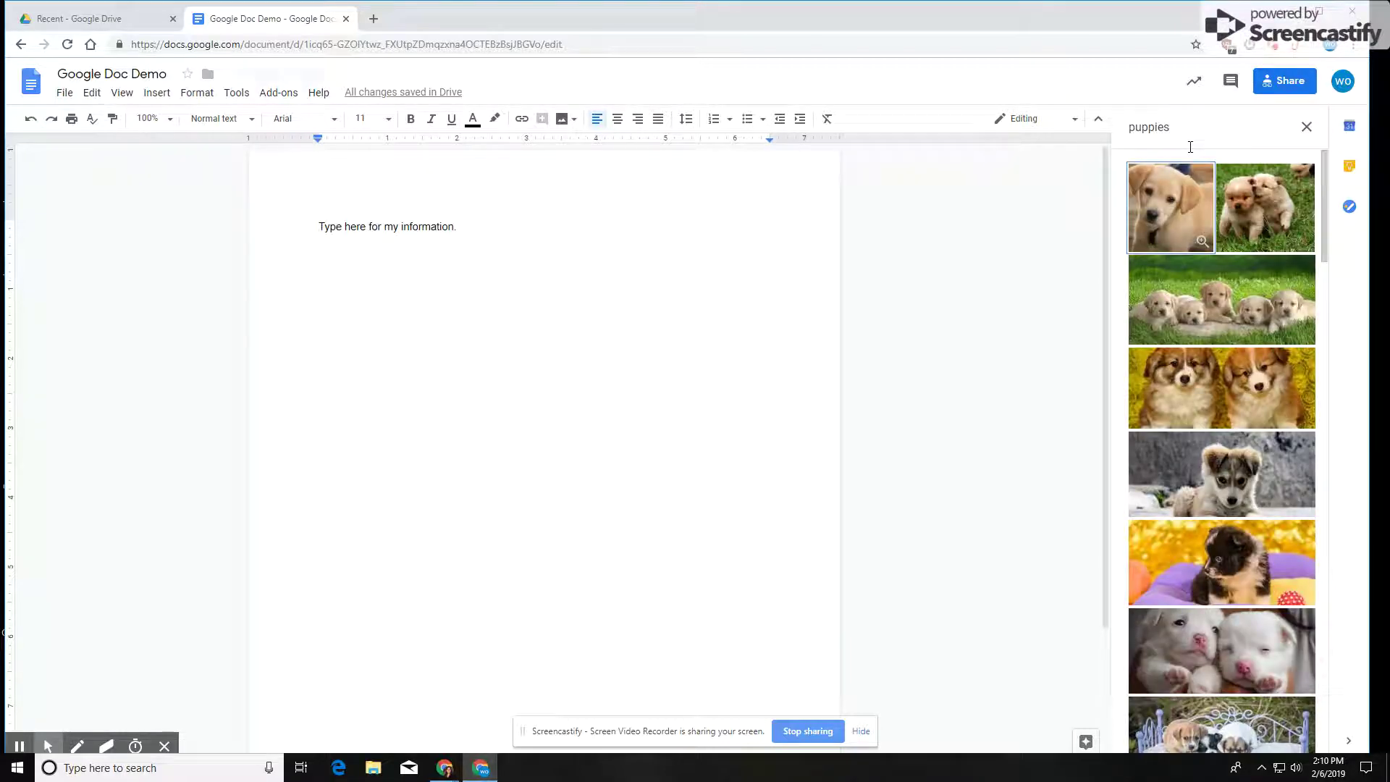
drag(1231, 316, 637, 348)
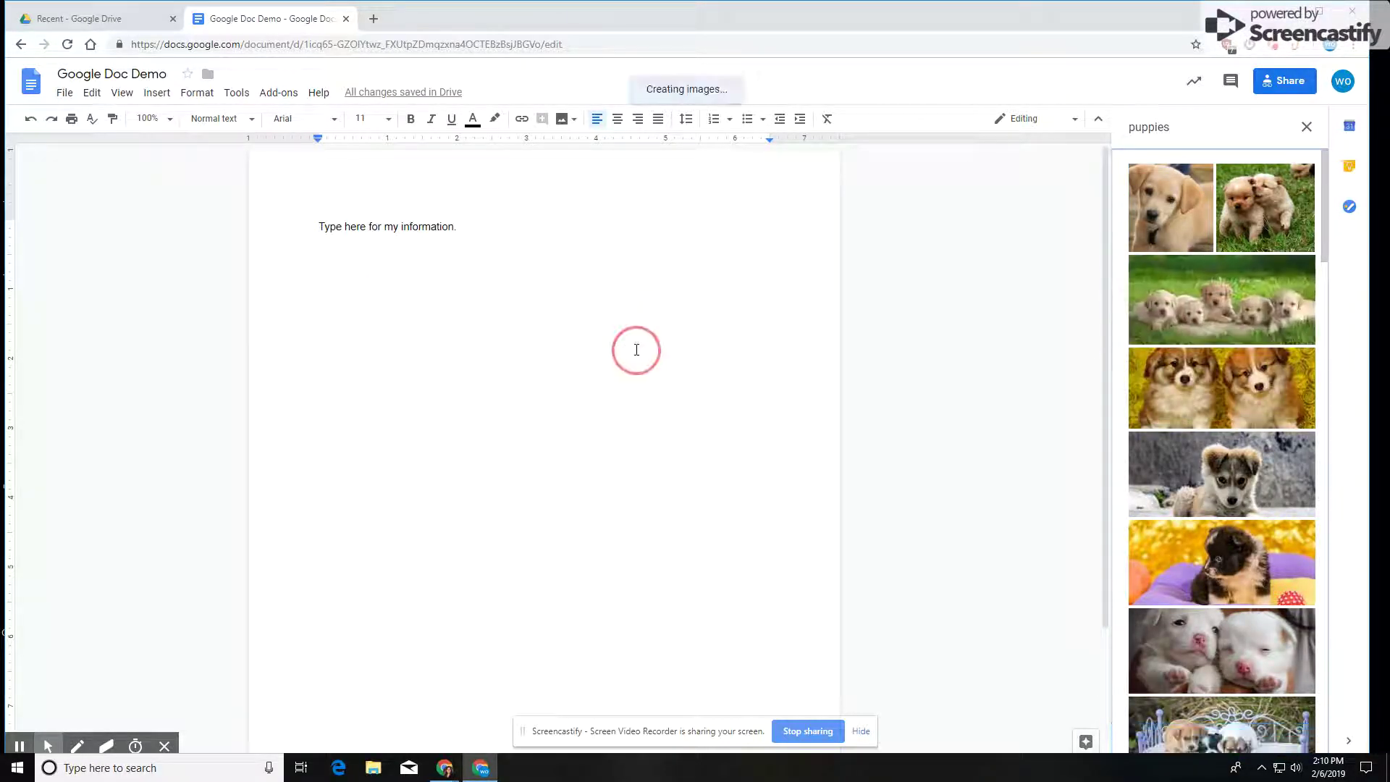
click(1035, 420)
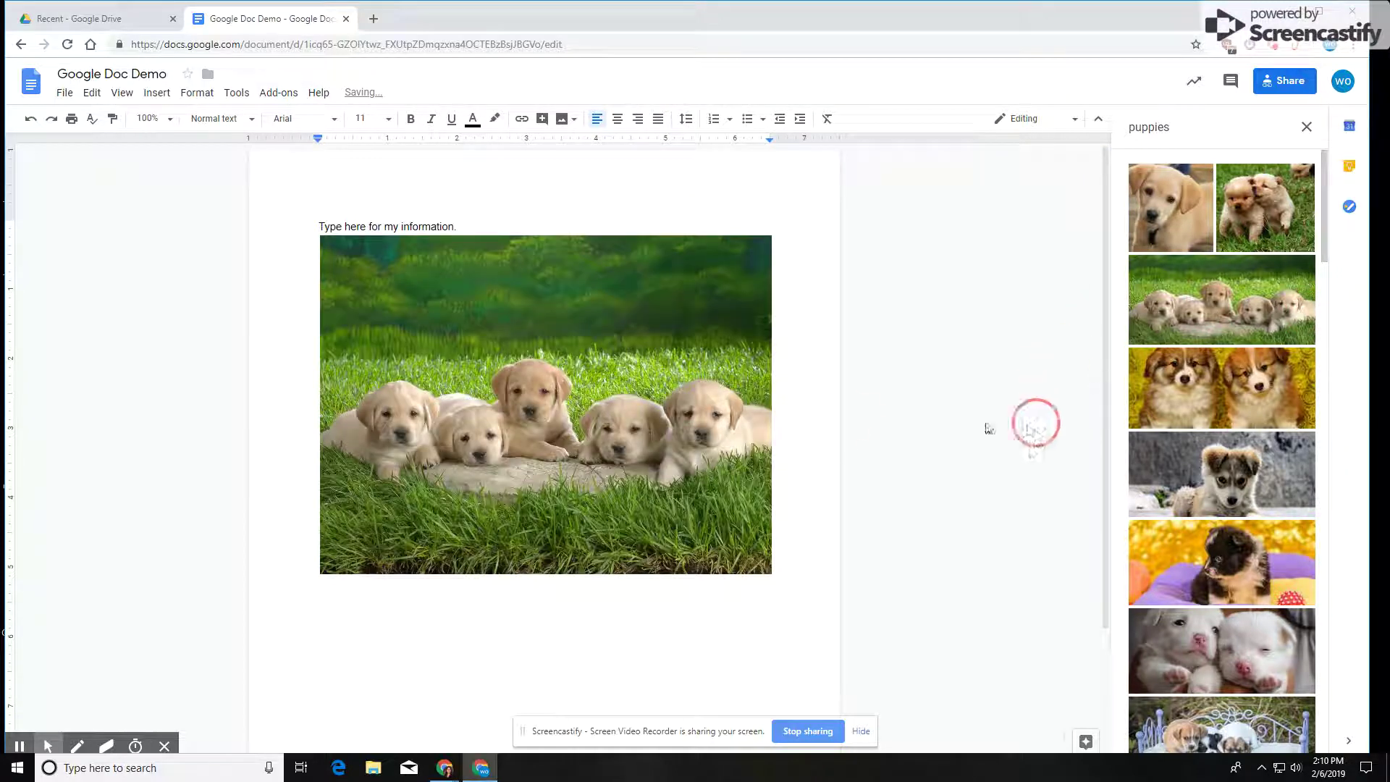
Shrink the inserted puppy picture proportionally to about 3.7 inches wide and deselect it.
click(617, 385)
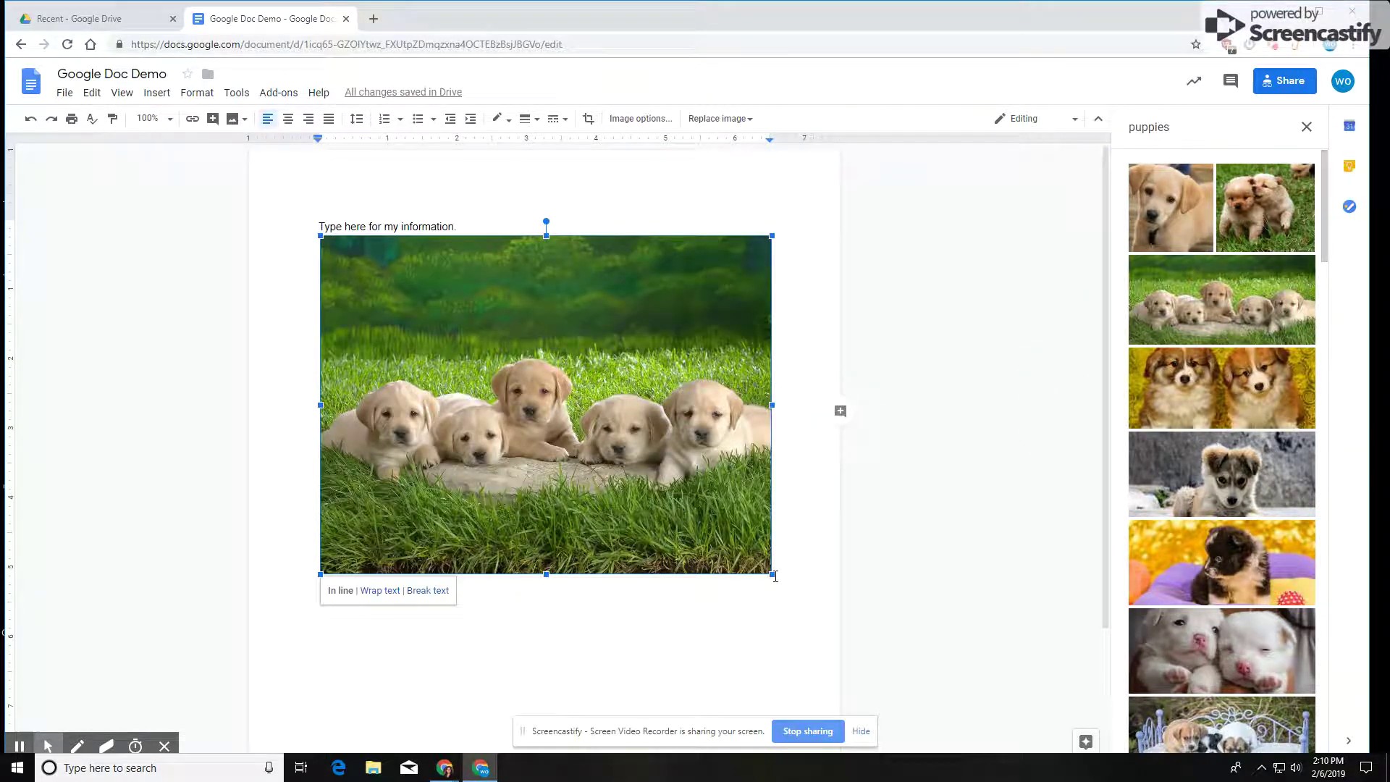
drag(772, 574, 574, 337)
click(656, 389)
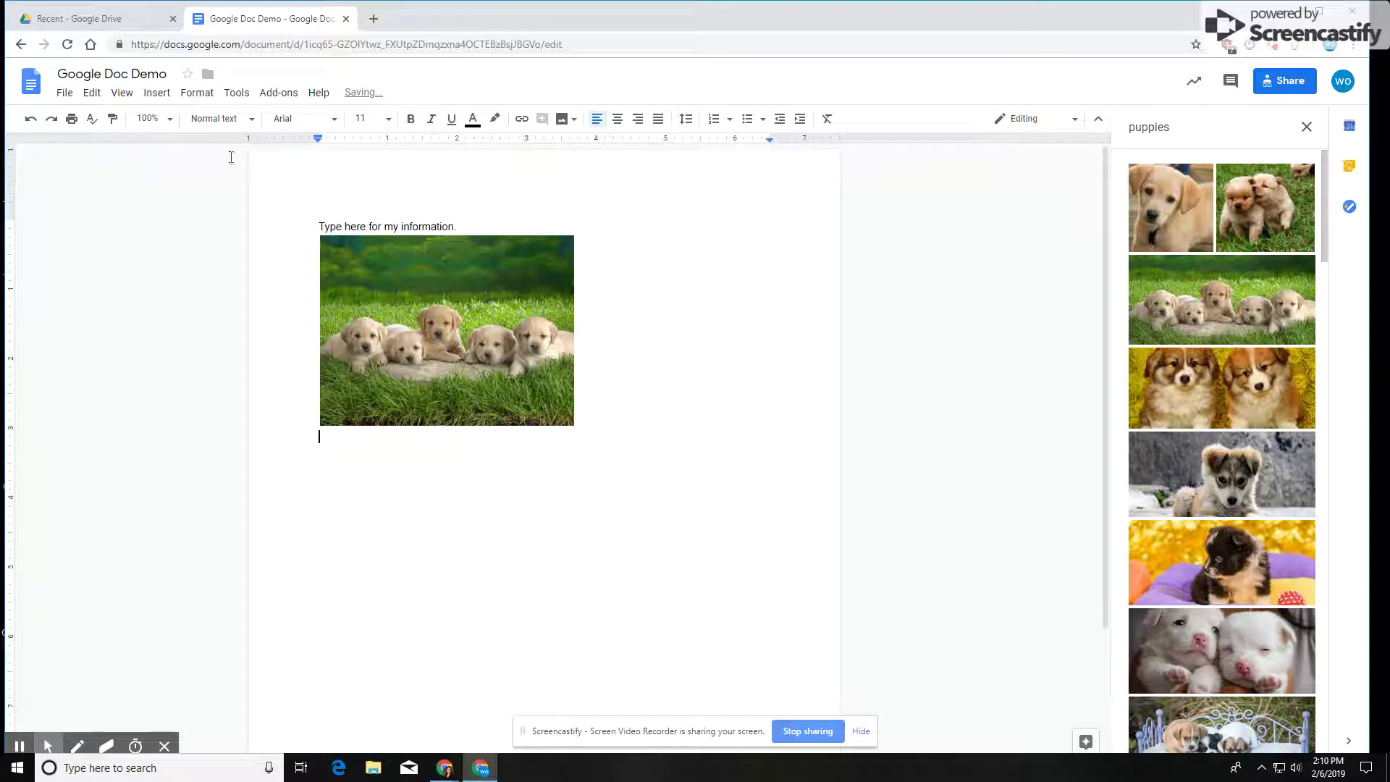
click(156, 93)
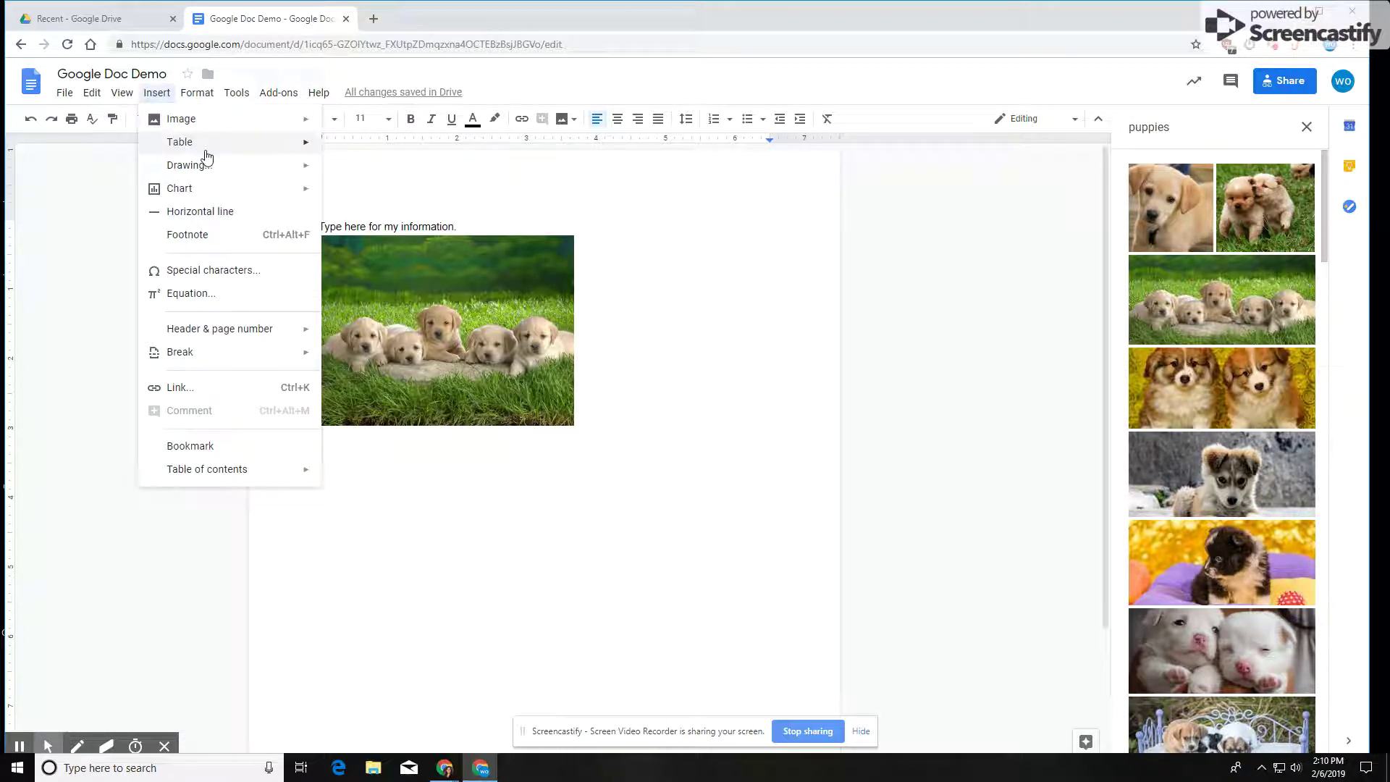
mouse_move(276, 174)
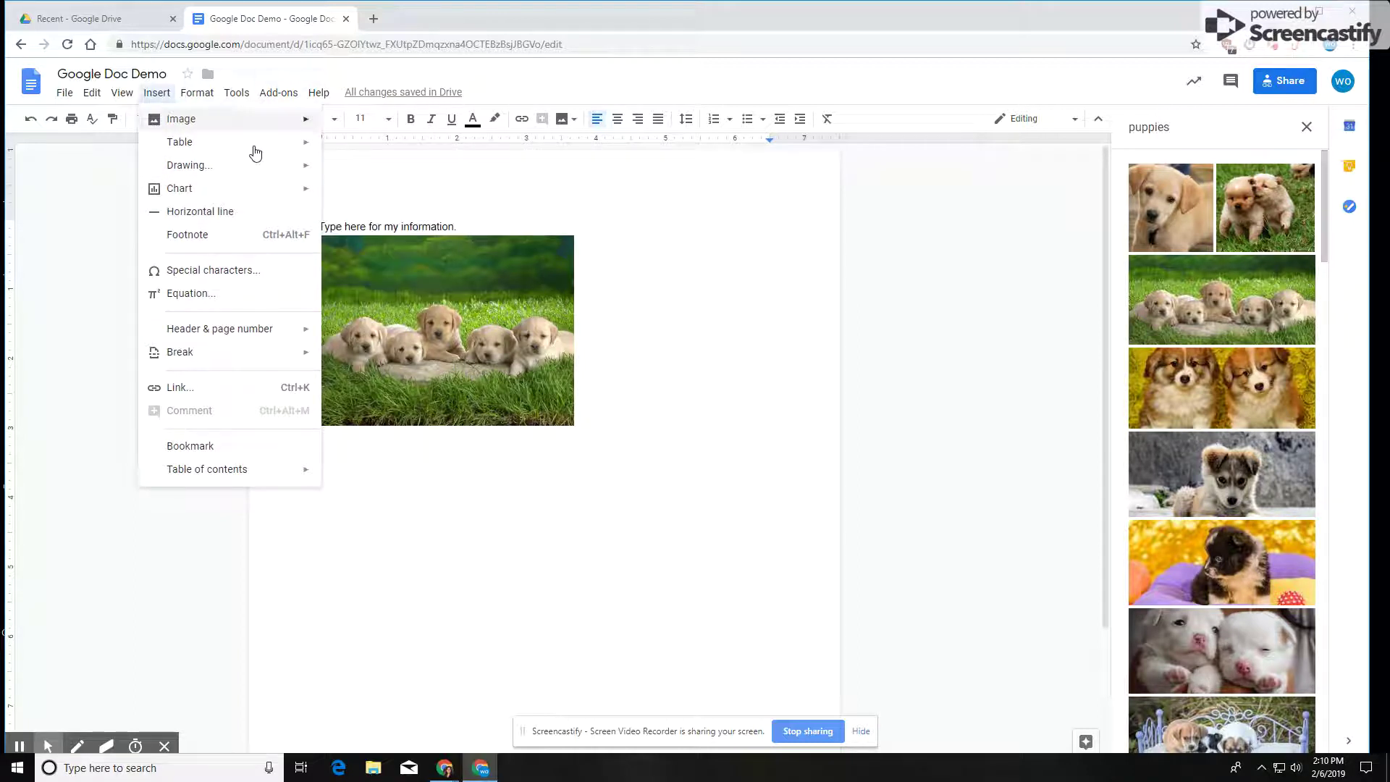
mouse_move(246, 475)
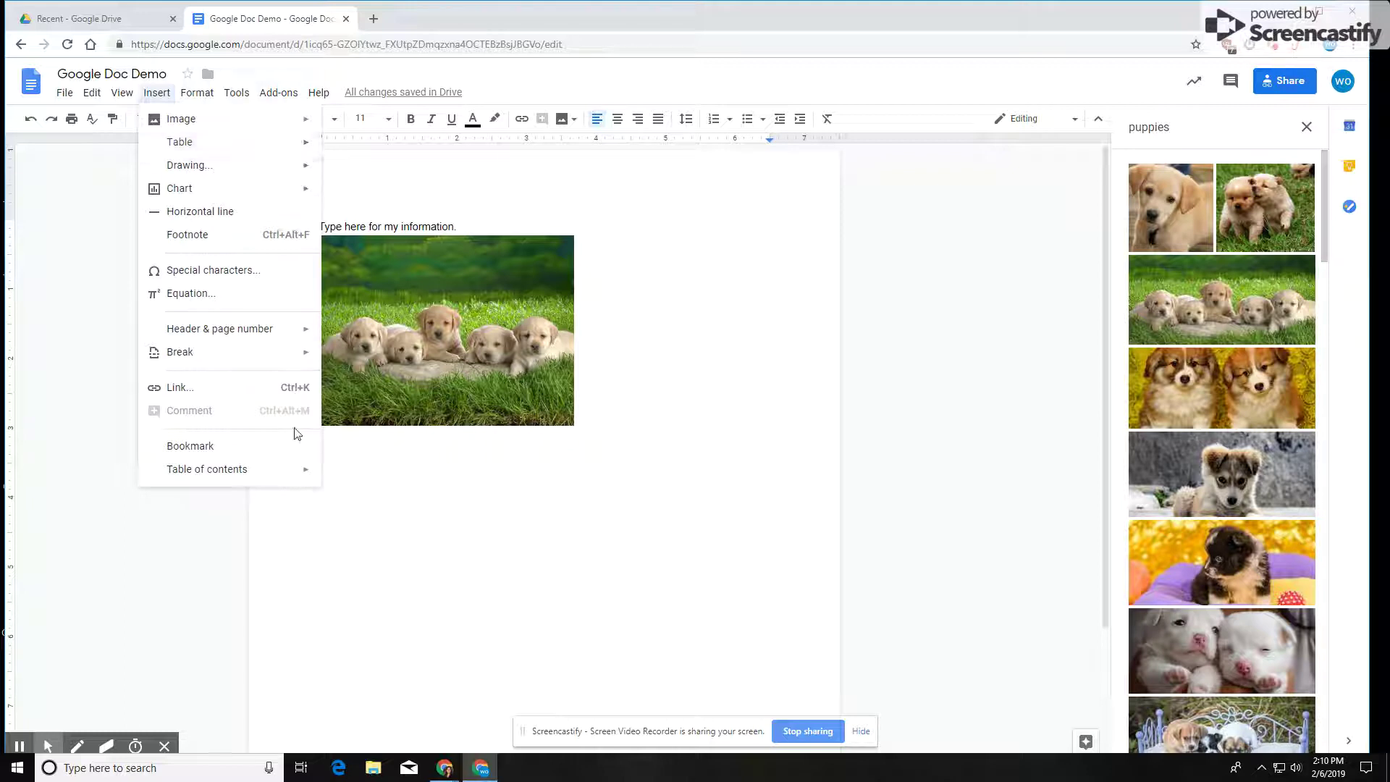
click(606, 432)
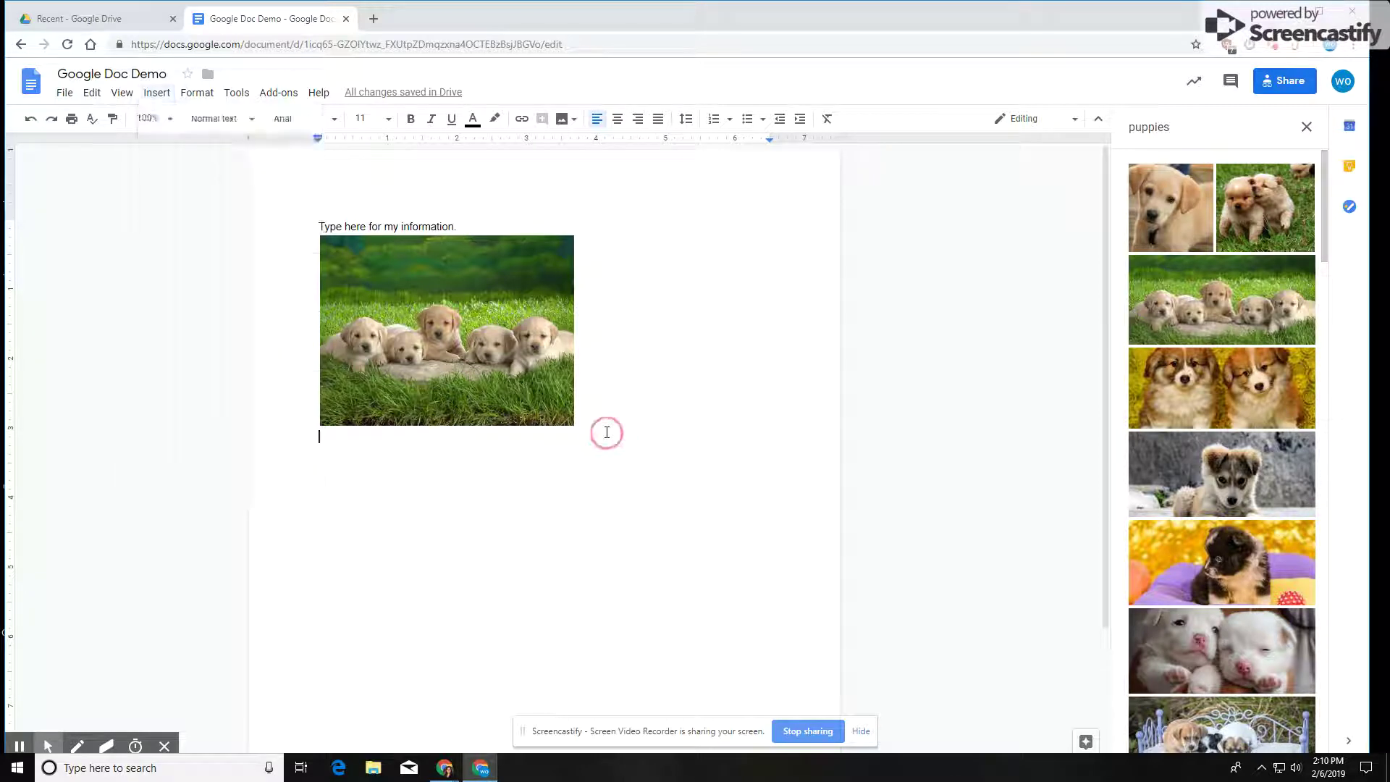
Install the free EasyBib Bibliography Creator add-on and allow it access with the signed-in school account.
click(275, 92)
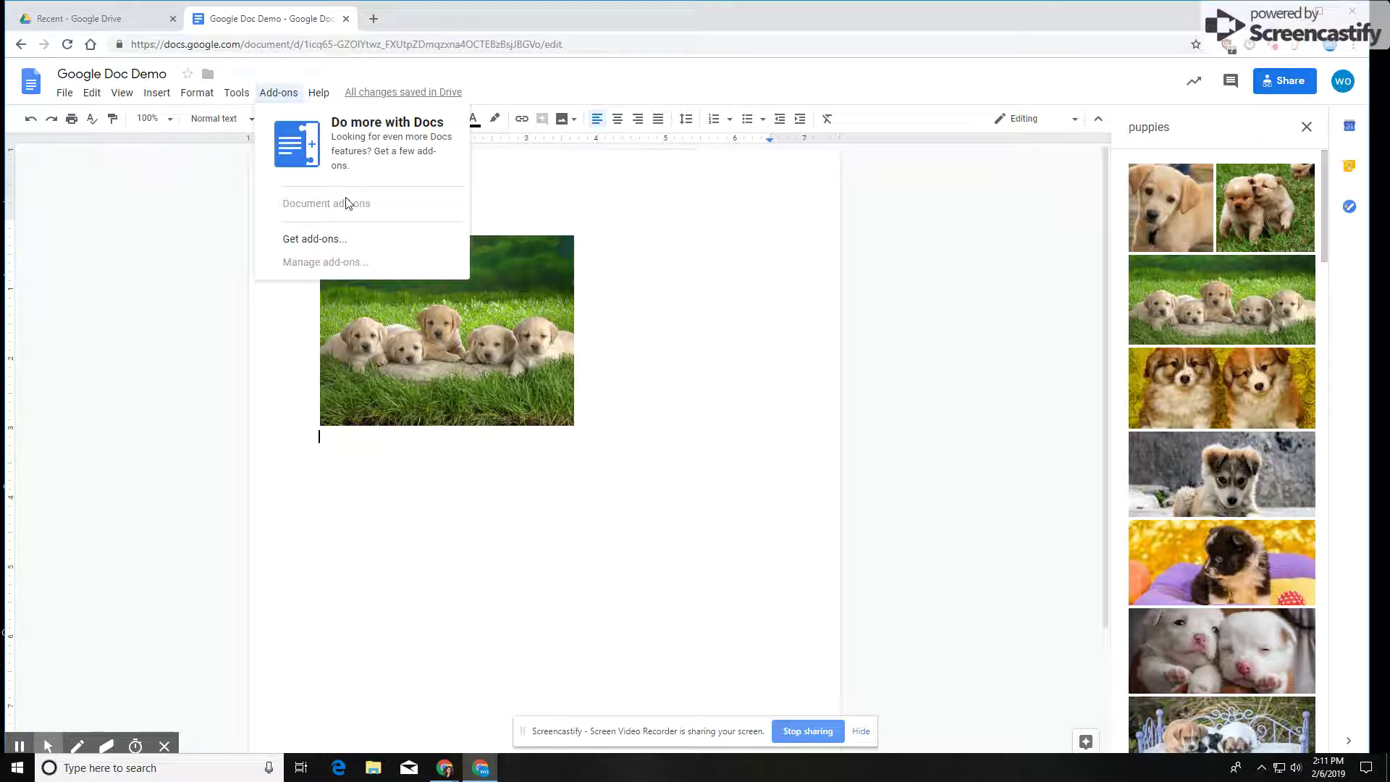
click(335, 238)
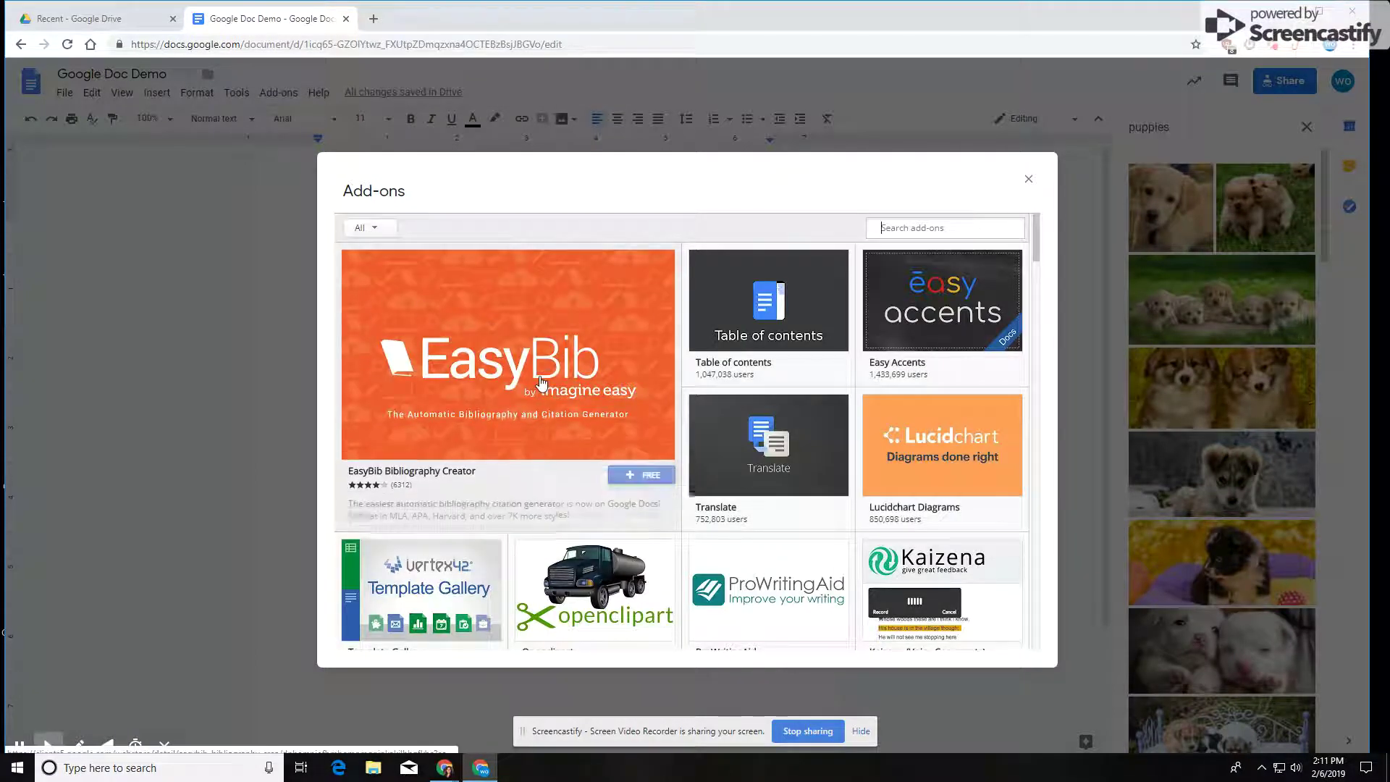
click(542, 383)
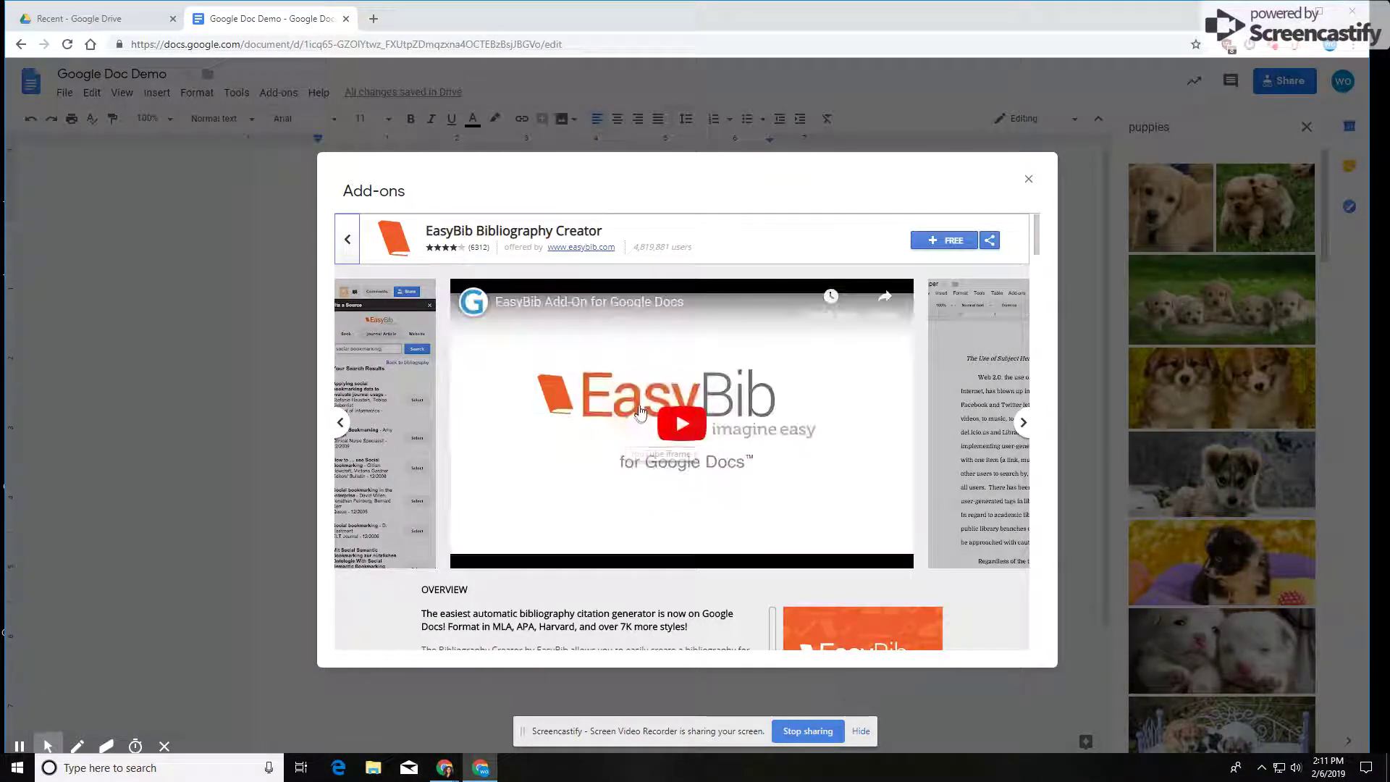
click(941, 241)
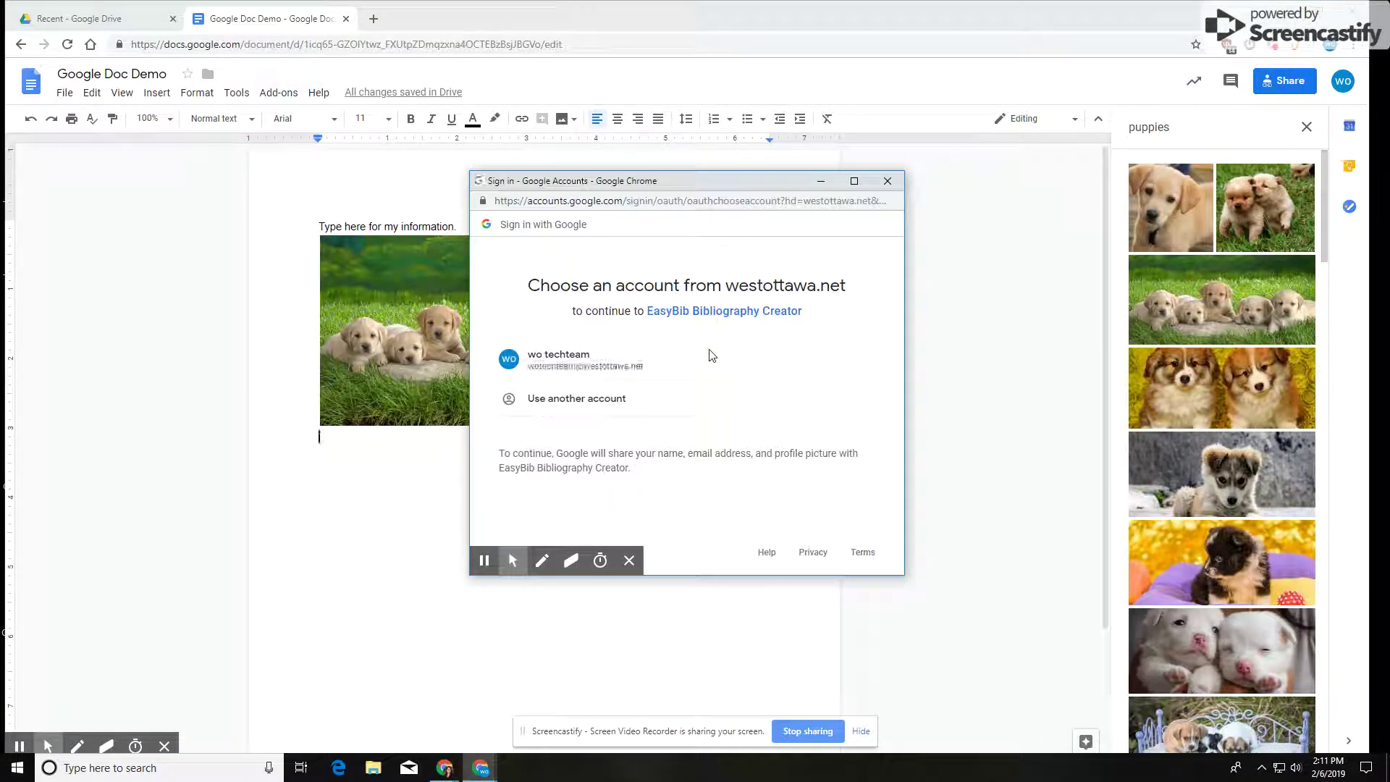
click(637, 360)
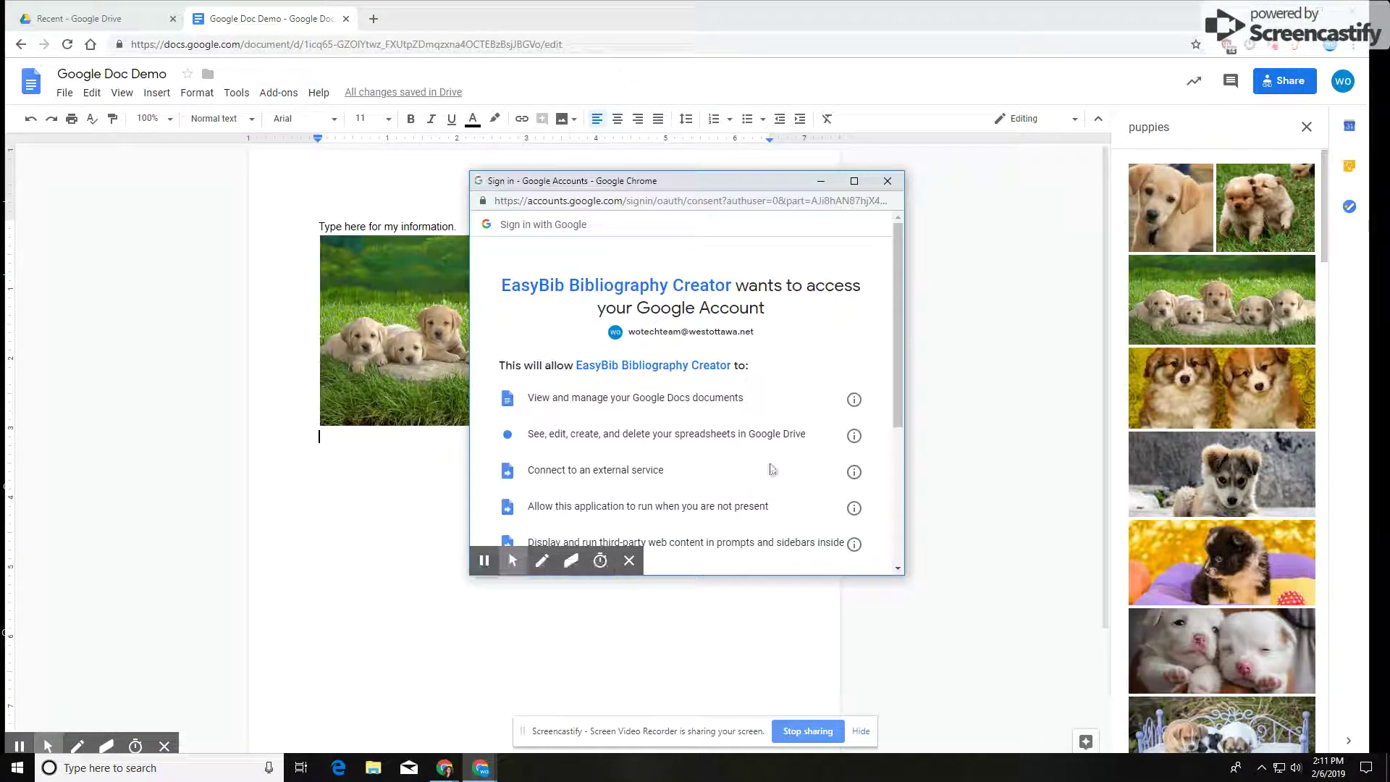
scroll(775, 434, down, 3)
click(840, 483)
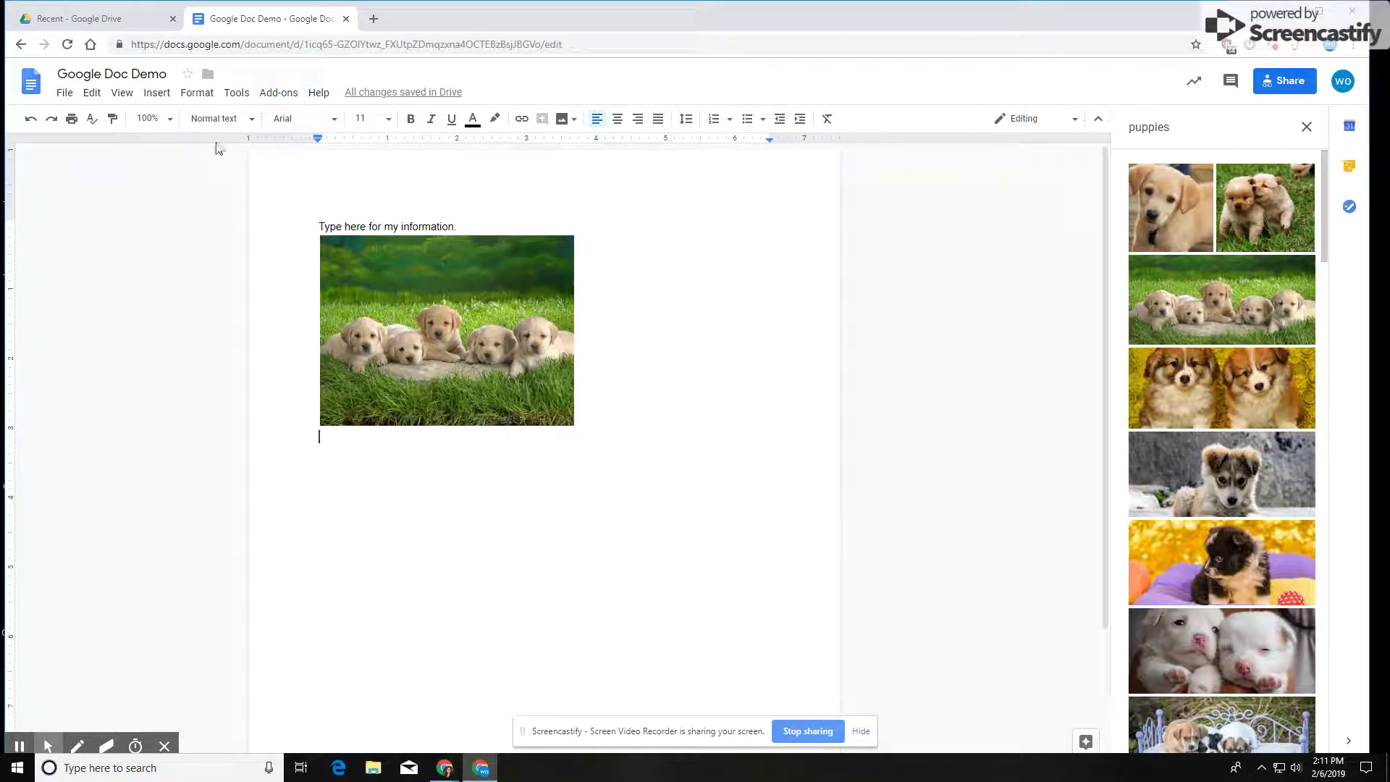
View the Manage Bibliography tool of the EasyBib Bibliography Creator add-on, and close it along with the puppies image search.
click(279, 93)
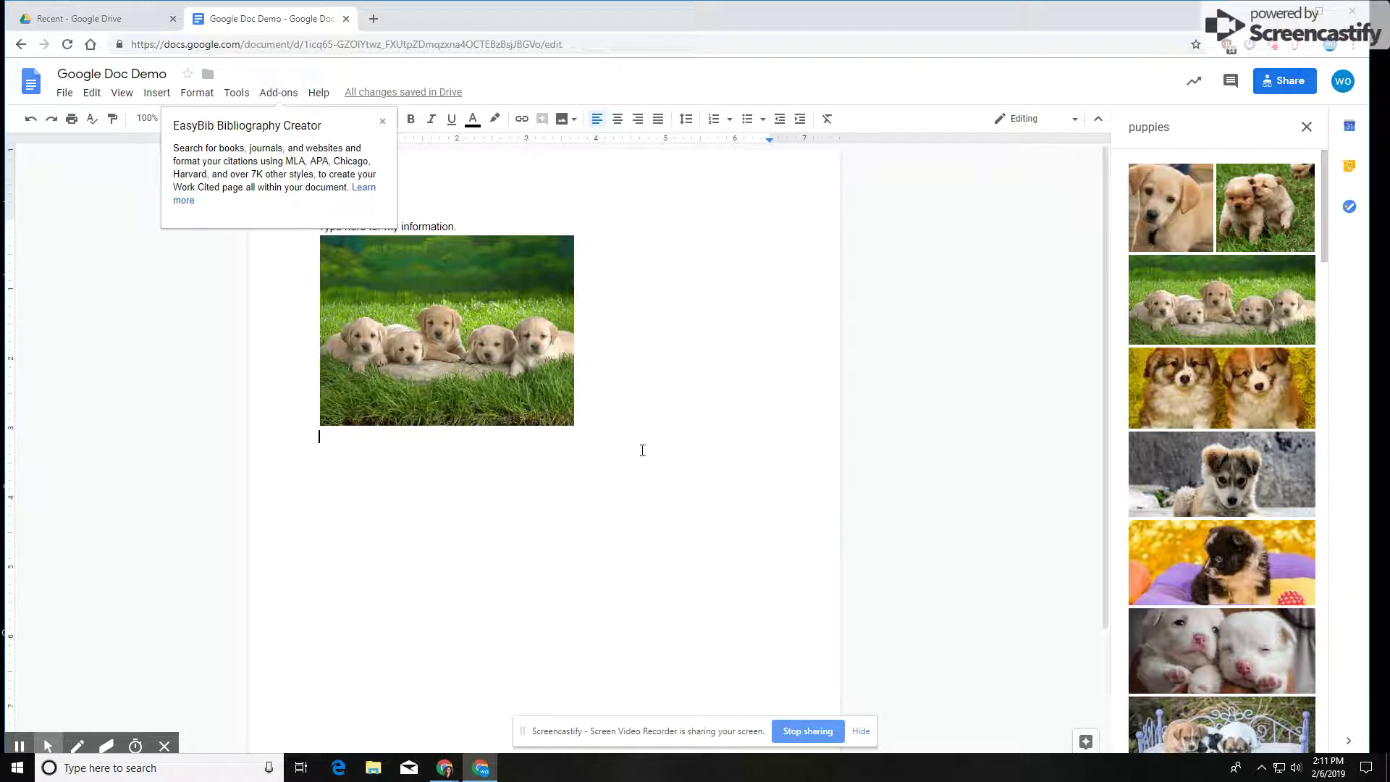
click(382, 122)
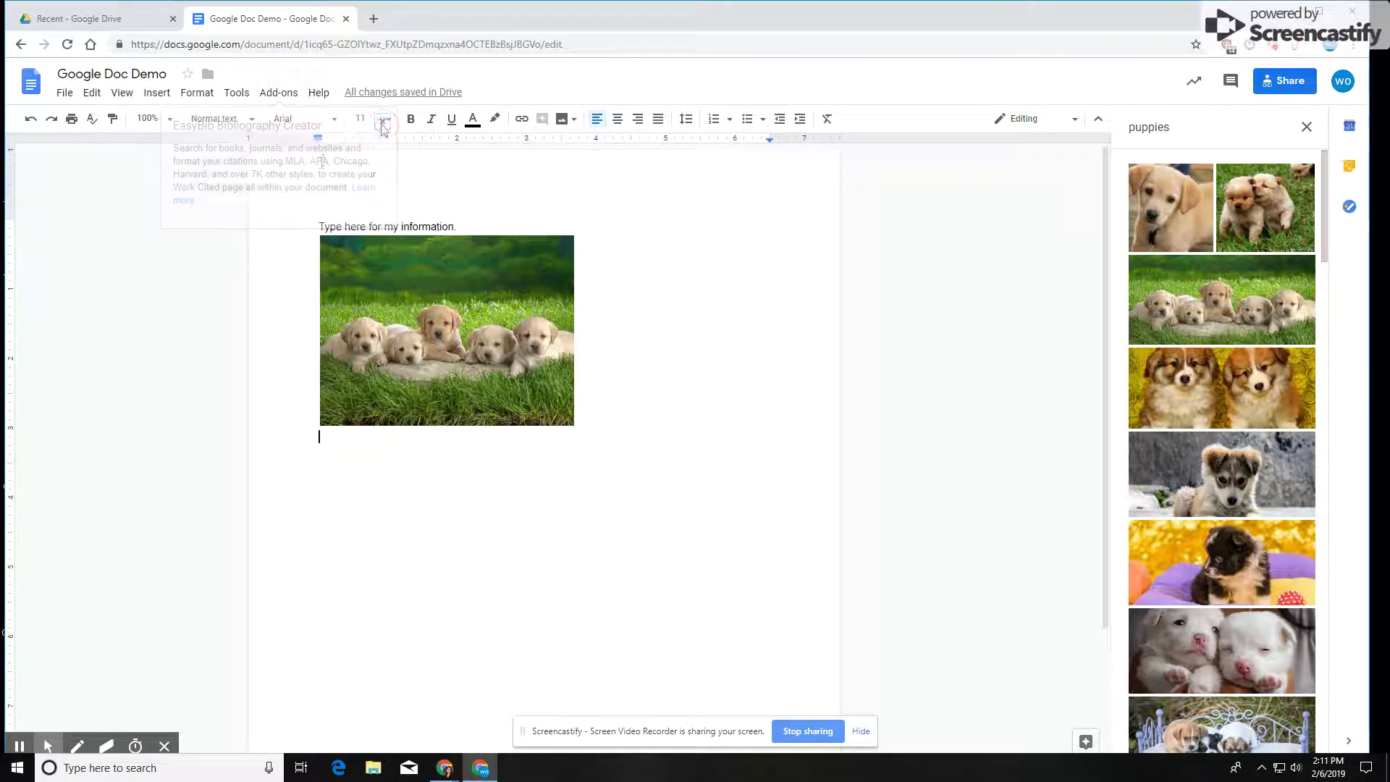
click(271, 95)
mouse_move(349, 156)
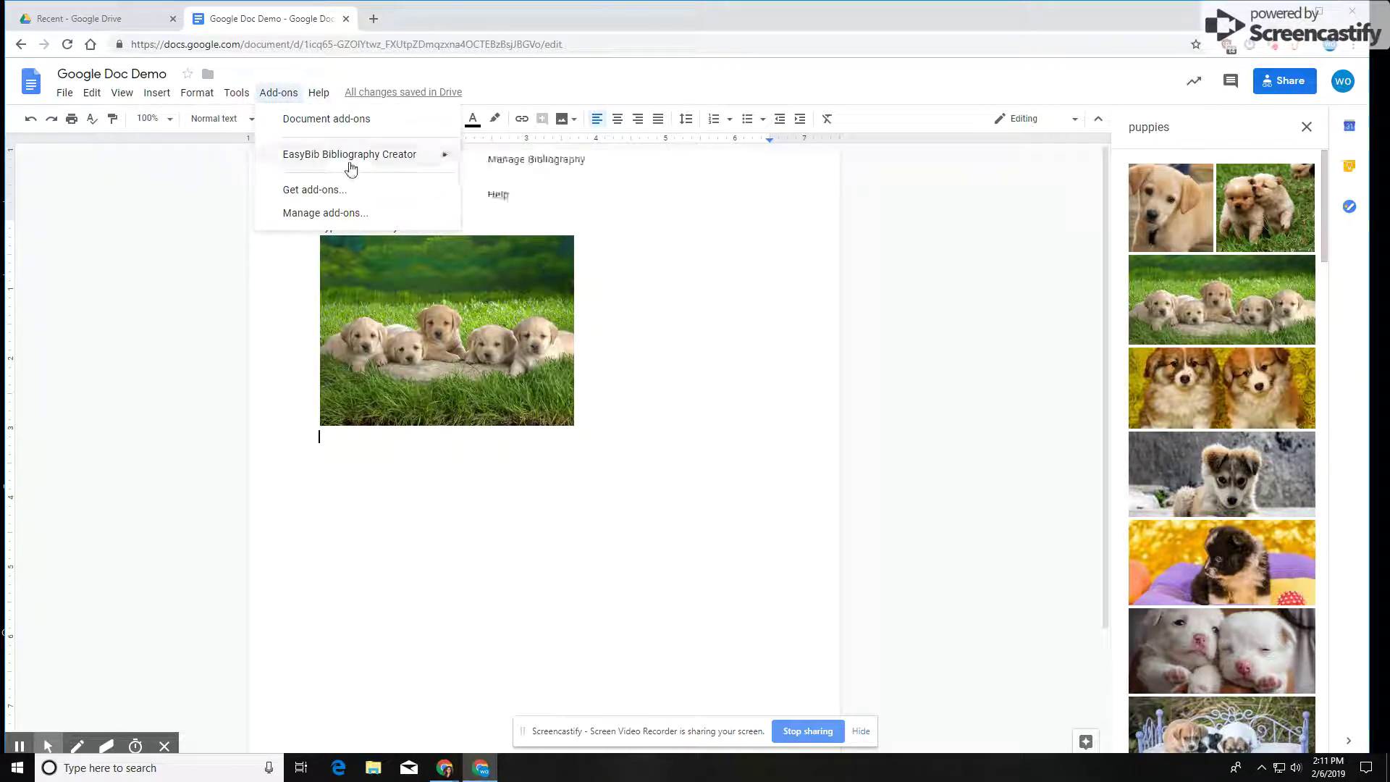
click(581, 164)
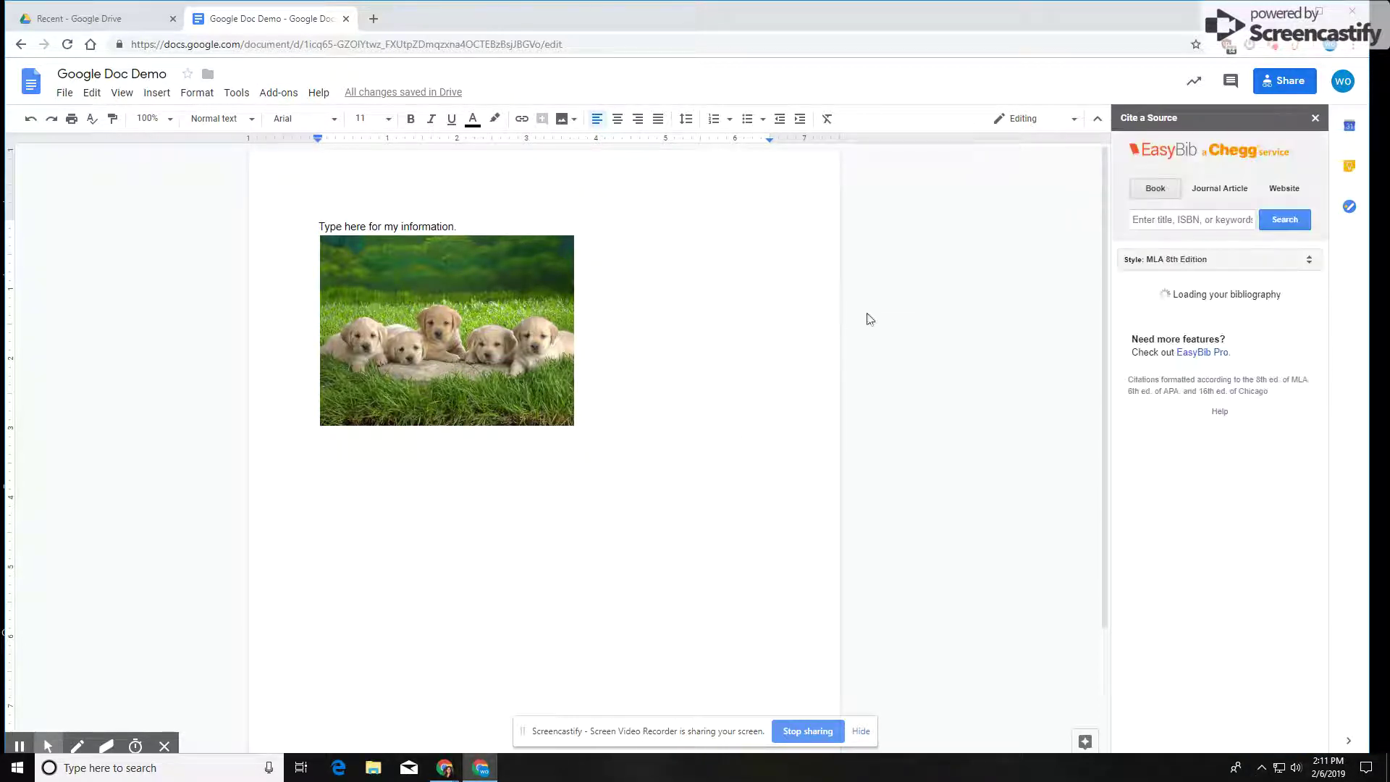
click(1315, 118)
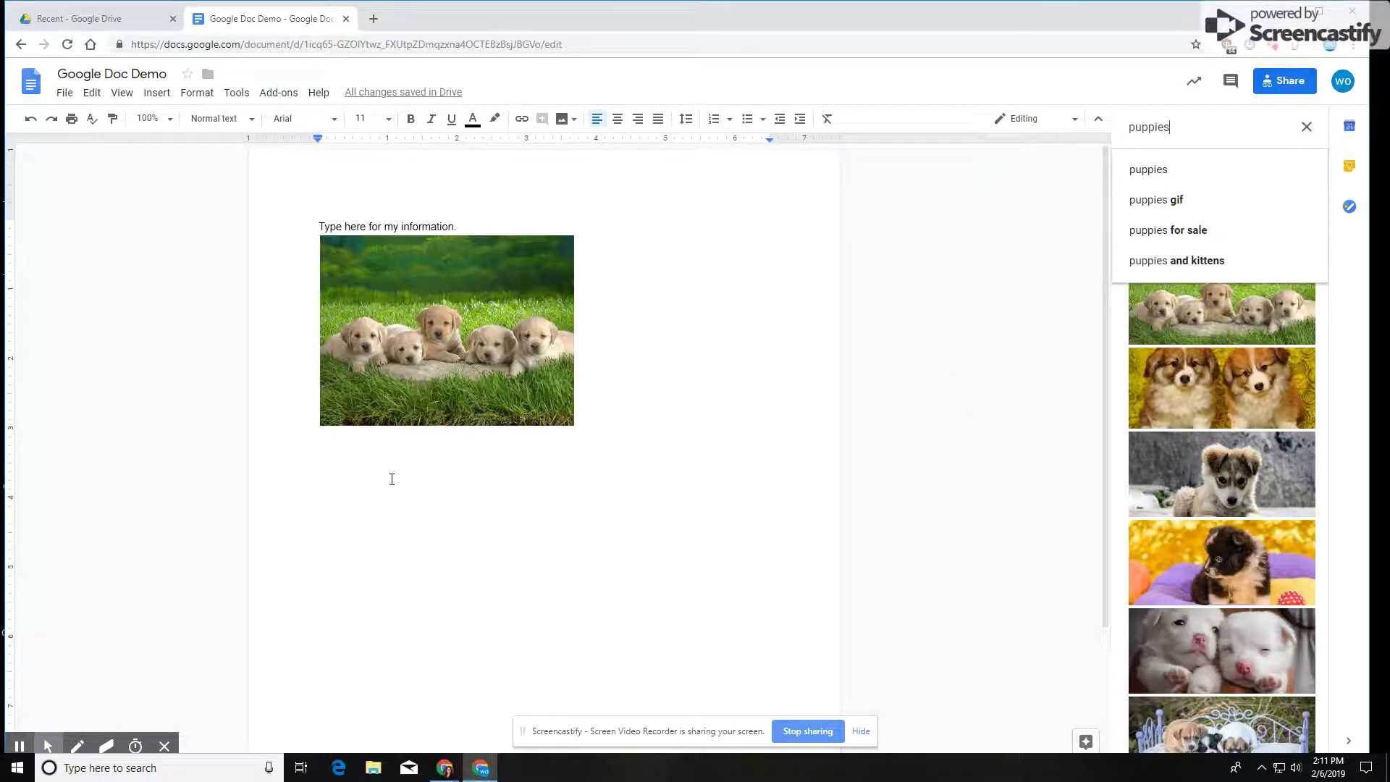
click(1306, 127)
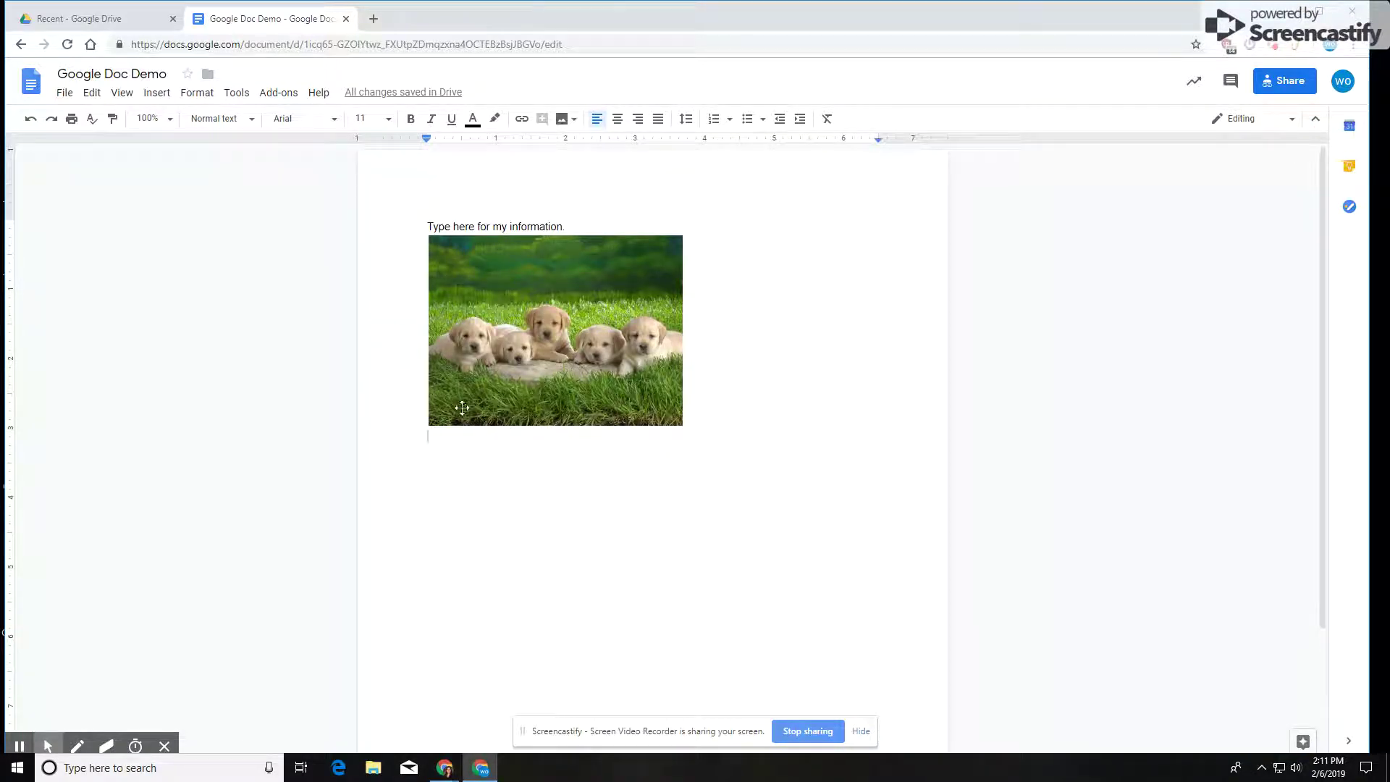
Browse the gallery of available add-ons, examining entries such as Easy Accents and Table of contents, and close it.
click(282, 93)
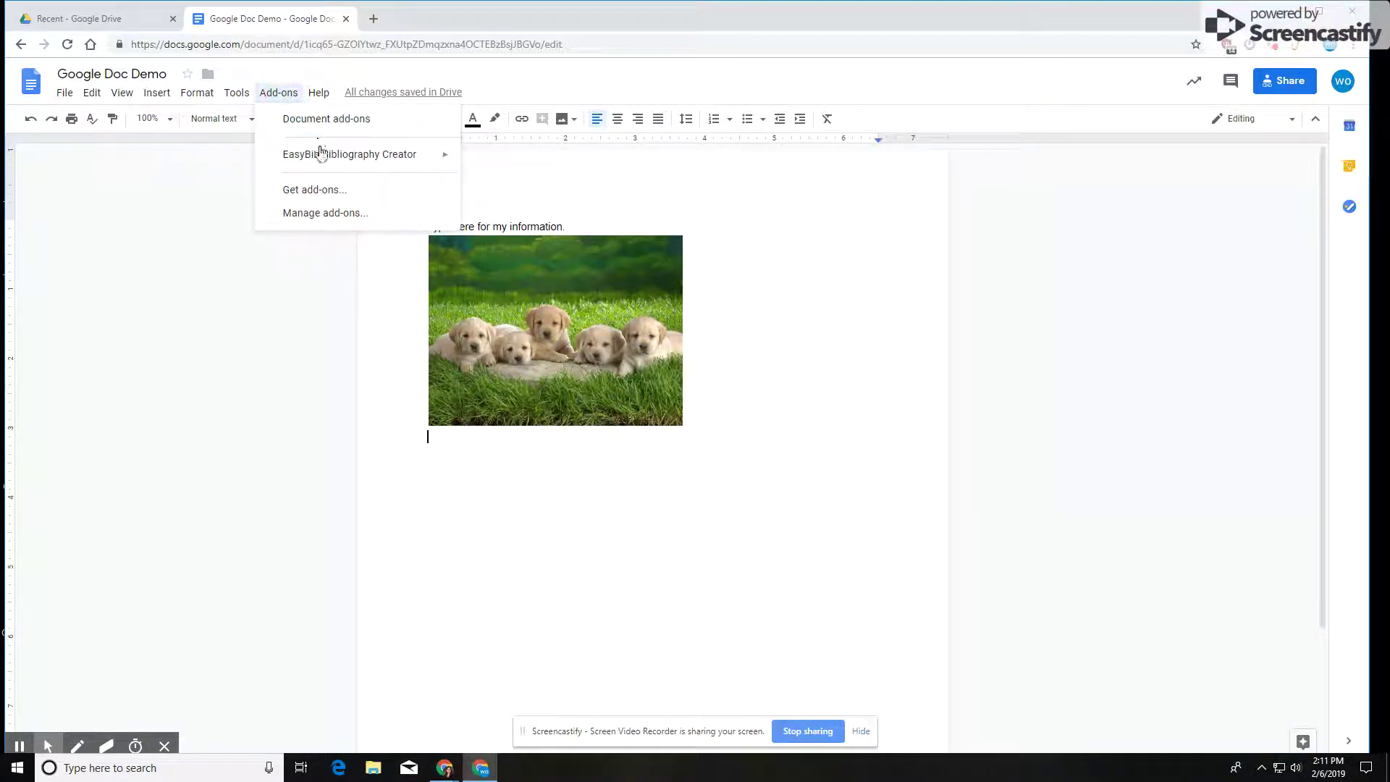
mouse_move(323, 160)
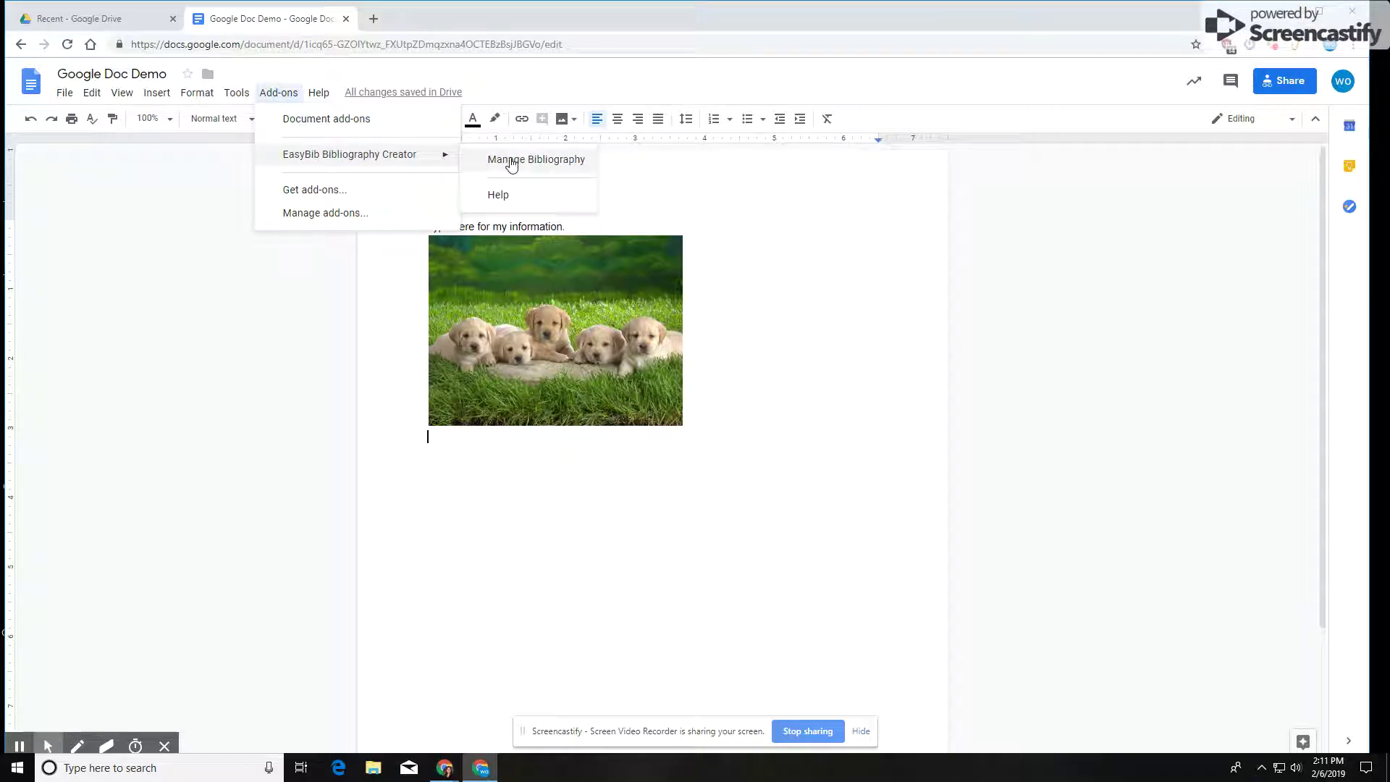
click(404, 191)
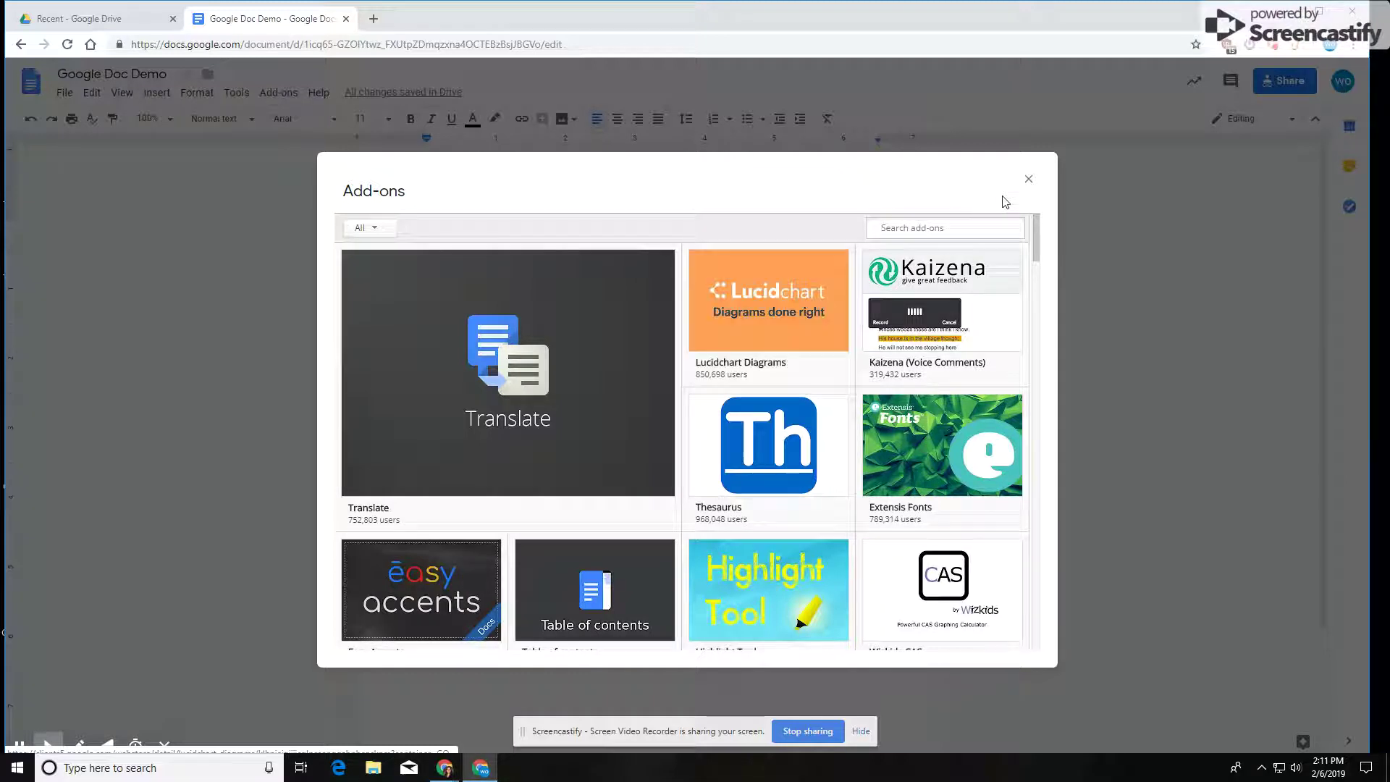
mouse_move(993, 355)
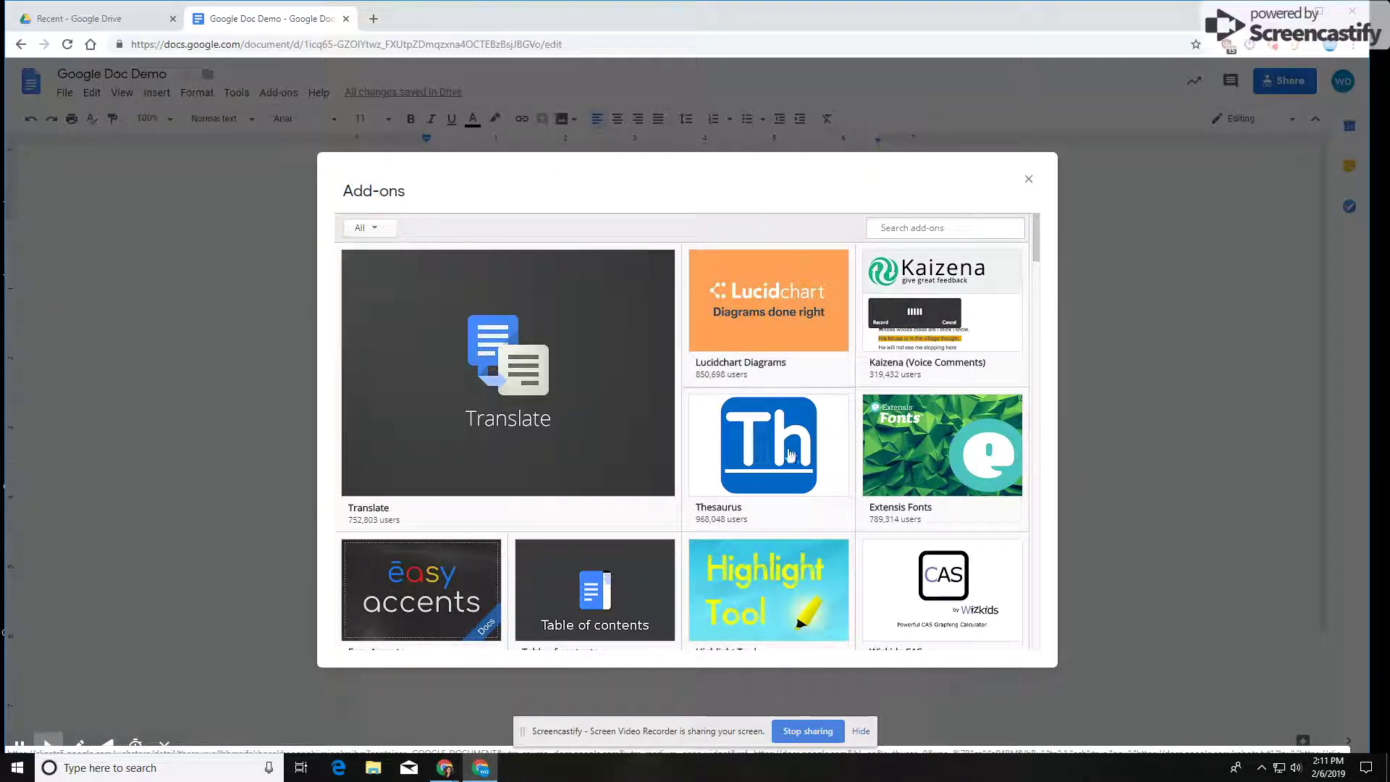
scroll(789, 452, down, 2)
mouse_move(505, 483)
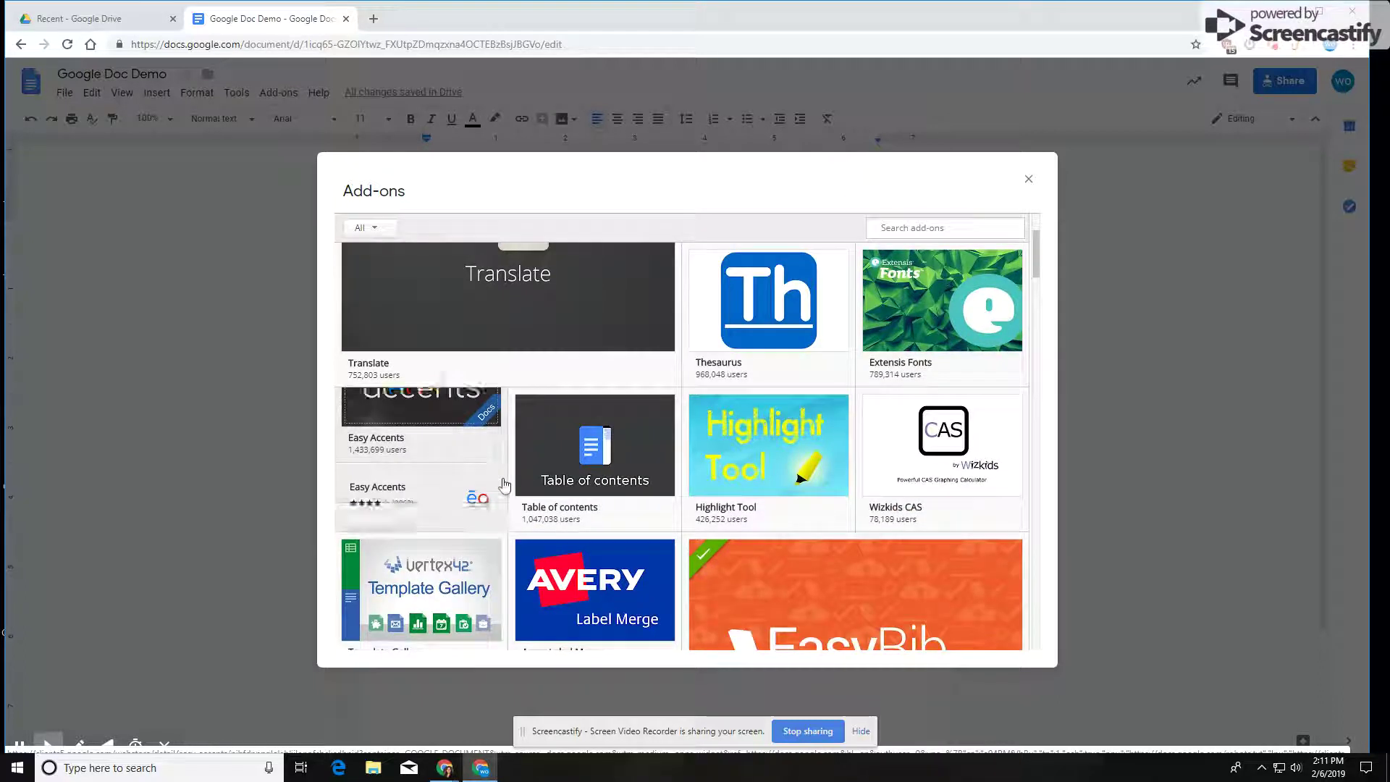
mouse_move(635, 489)
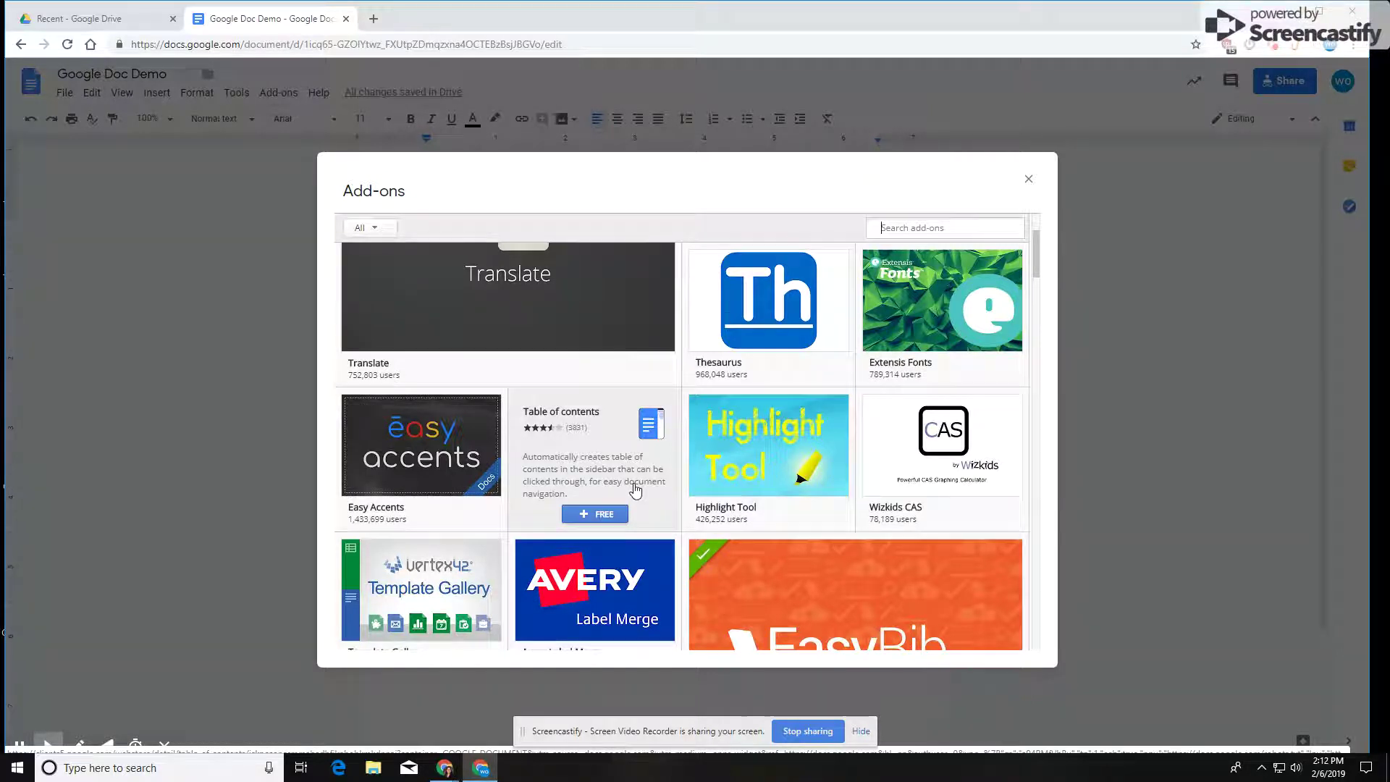
scroll(636, 488, down, 1)
scroll(636, 489, down, 1)
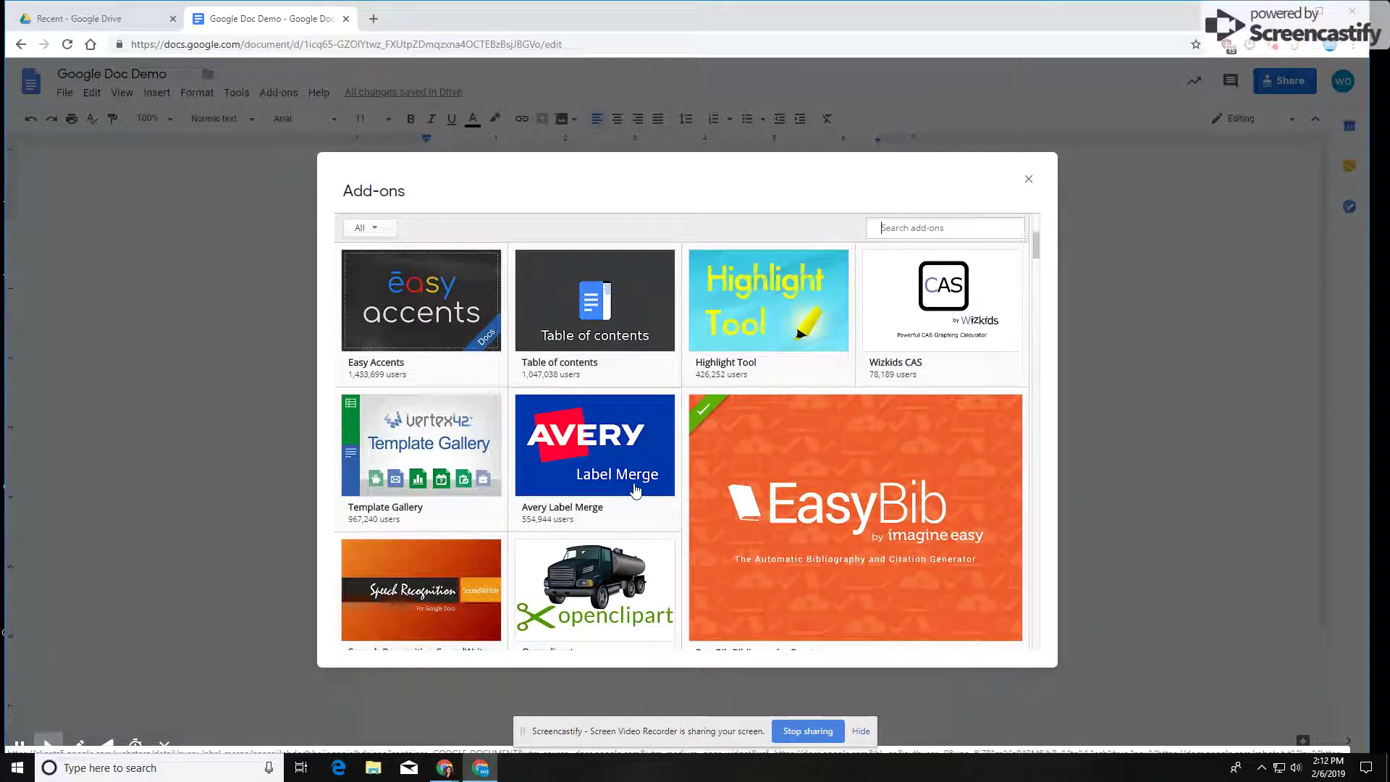
click(1034, 185)
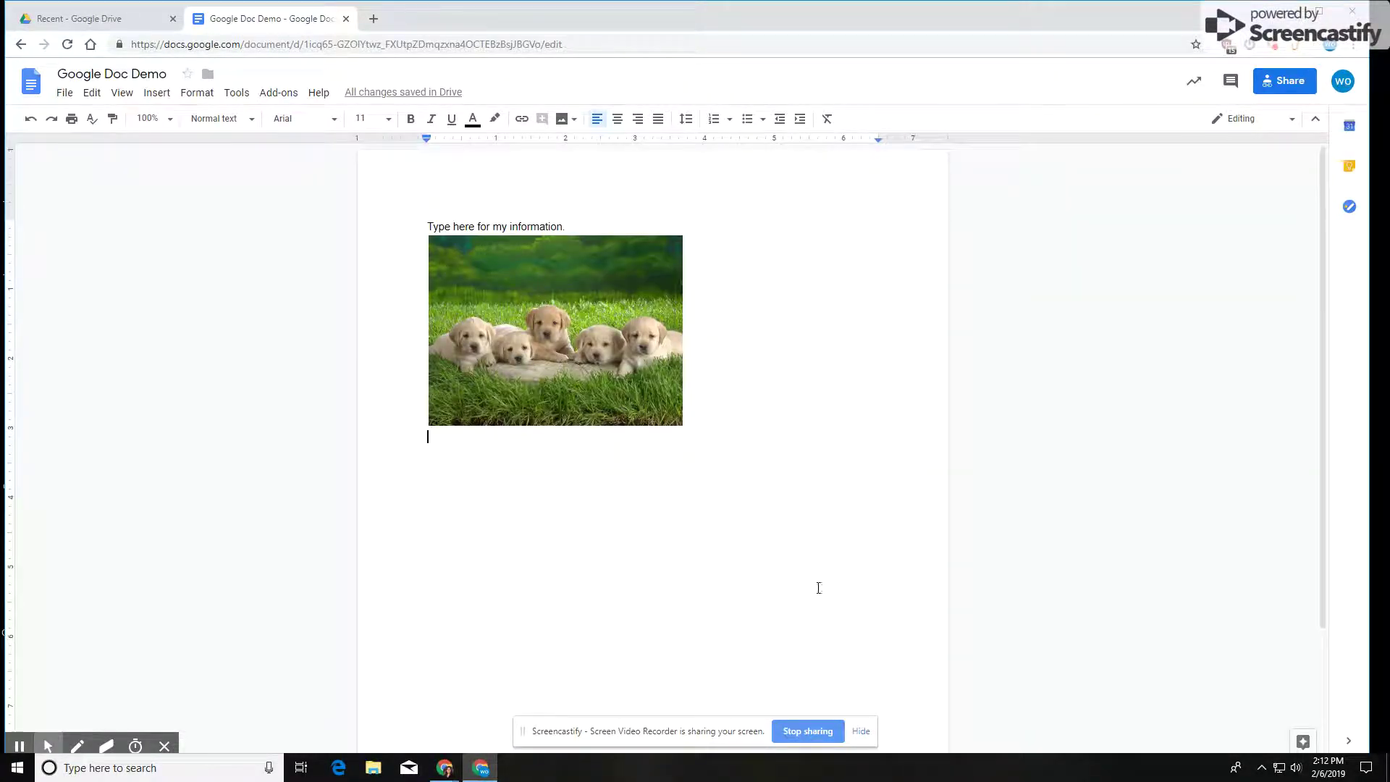